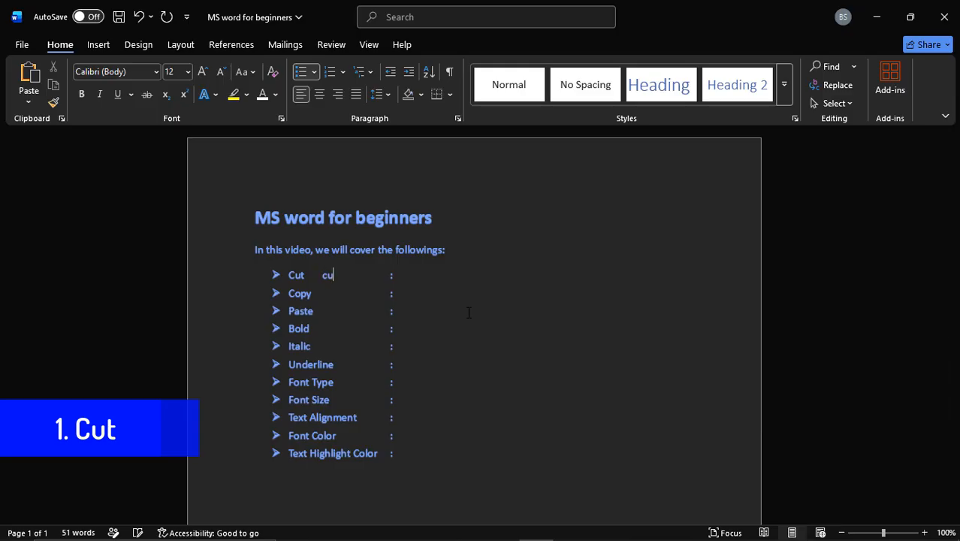
Step: Cut the extra word "cut" beside the first bullet in the list
drag(337, 275, 322, 275)
key(ctrl+c)
right_click(330, 277)
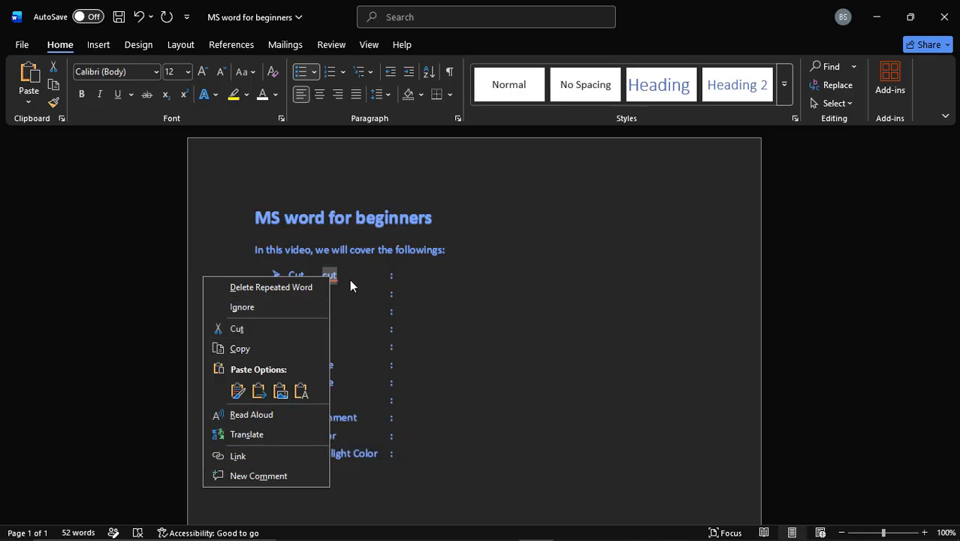
click(277, 330)
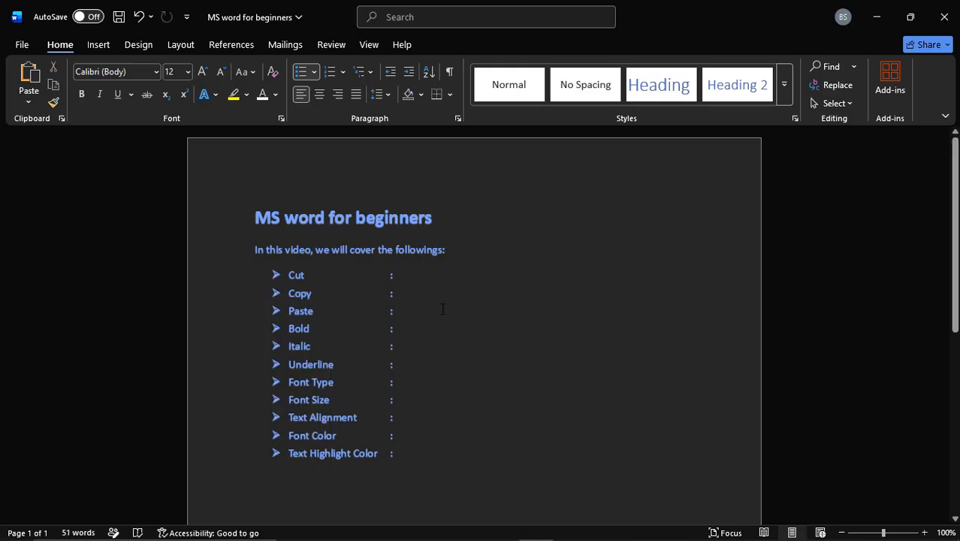
Step: Enter "Ctrl+X" after the colon on the Cut line
text(Ctrl+)
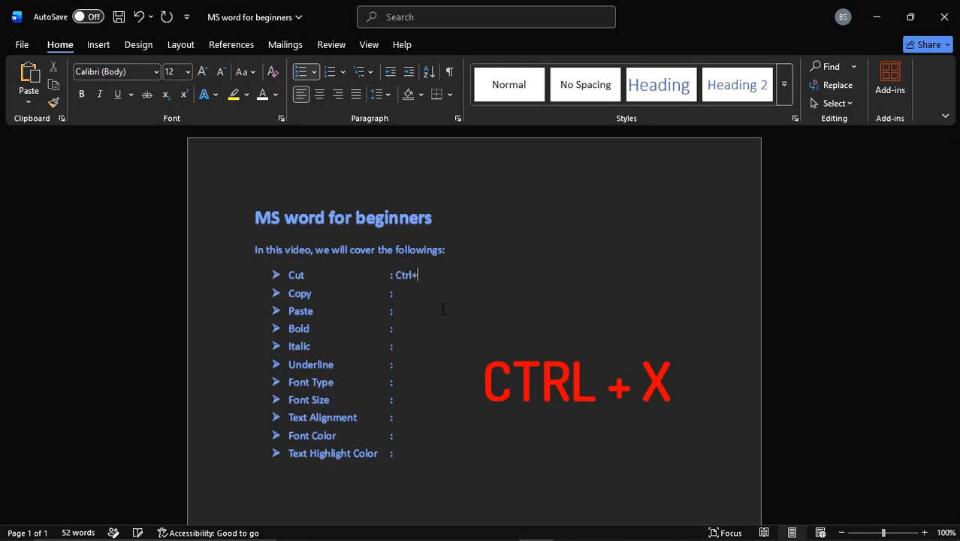
text(X)
Step: Paste the cut word after the shortcut text on the Cut line and delete it again
key(ctrl+v)
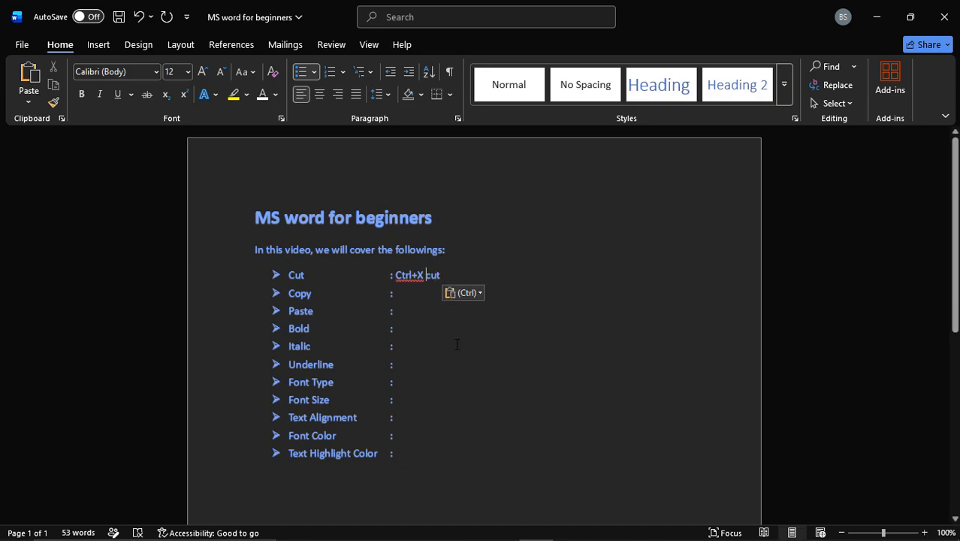
key(ctrl+shift+Right)
key(BackSpace)
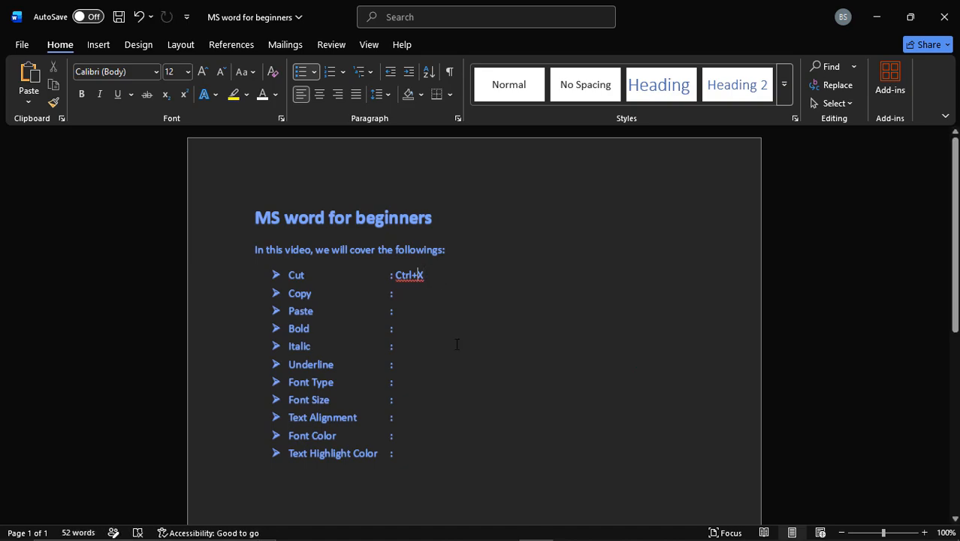
Step: Add spaces around the plus sign on the Cut line so the shortcut reads "Ctrl + X"
key(Down)
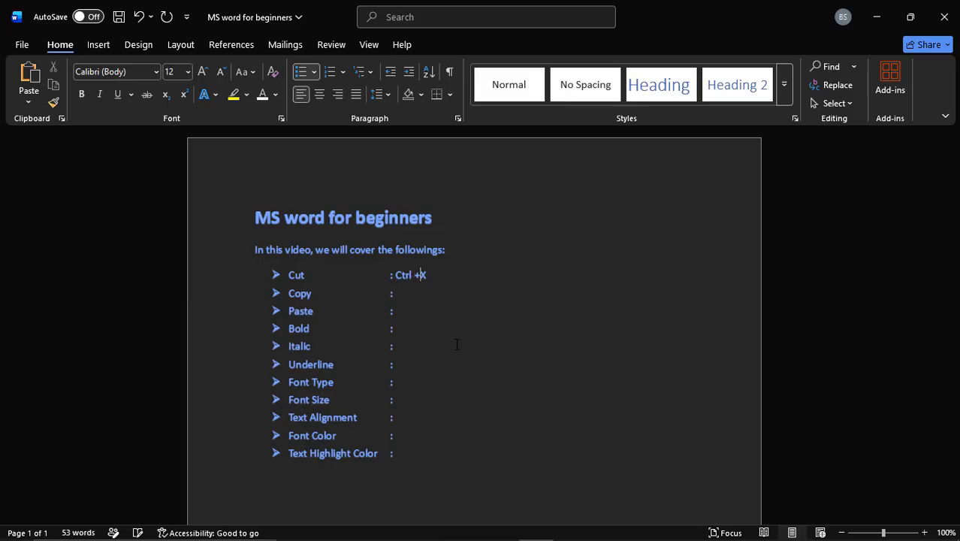
key(Right)
key(Down)
key(Left)
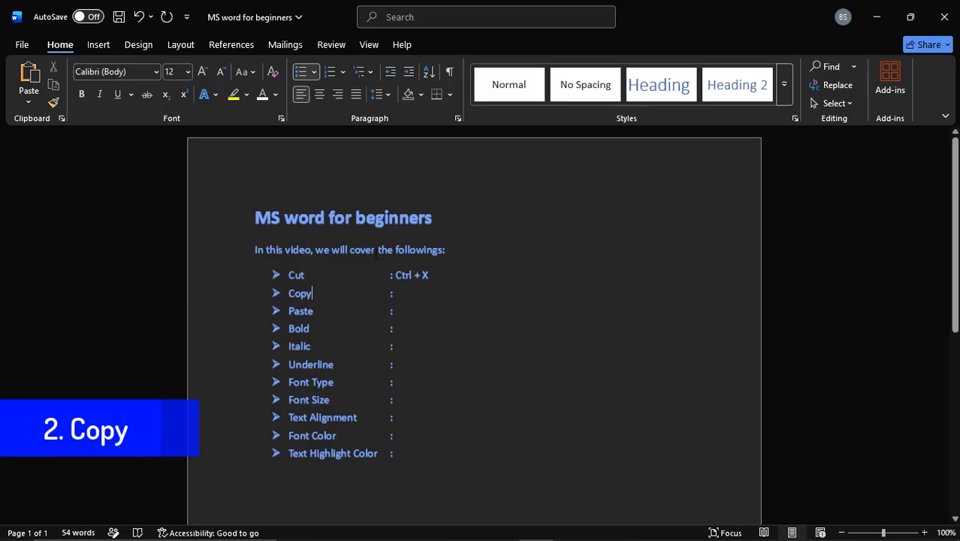
Step: Copy the word "Copy" from the second bullet to the clipboard
right_click(350, 250)
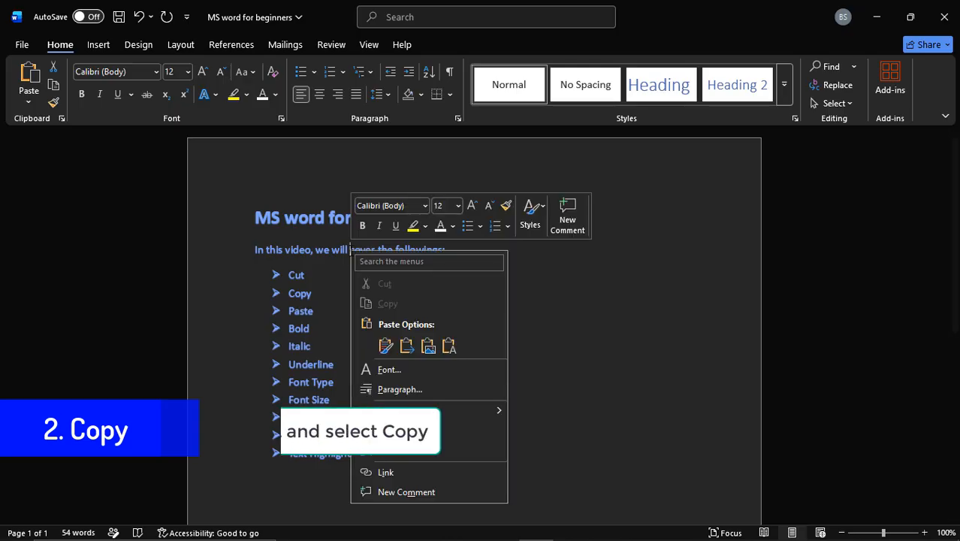
click(326, 305)
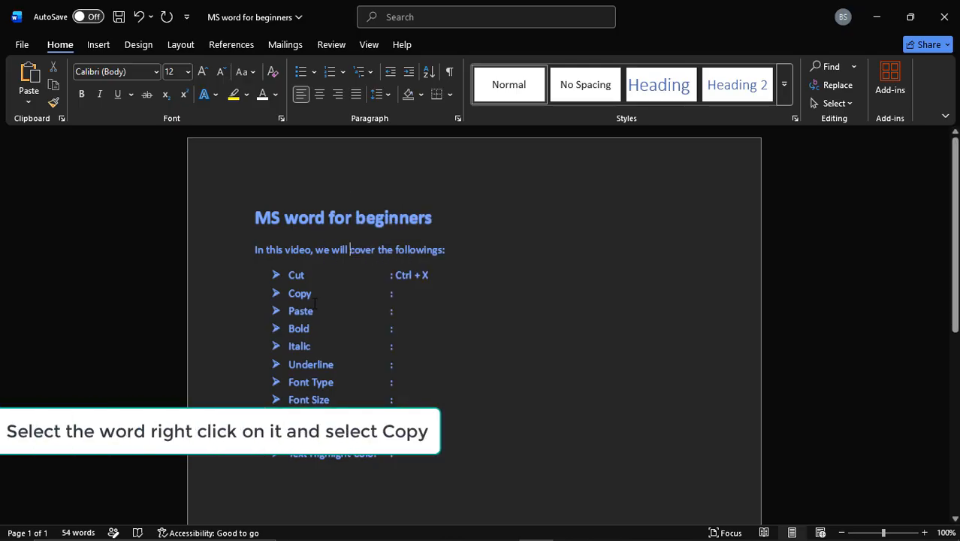
double_click(298, 295)
right_click(297, 296)
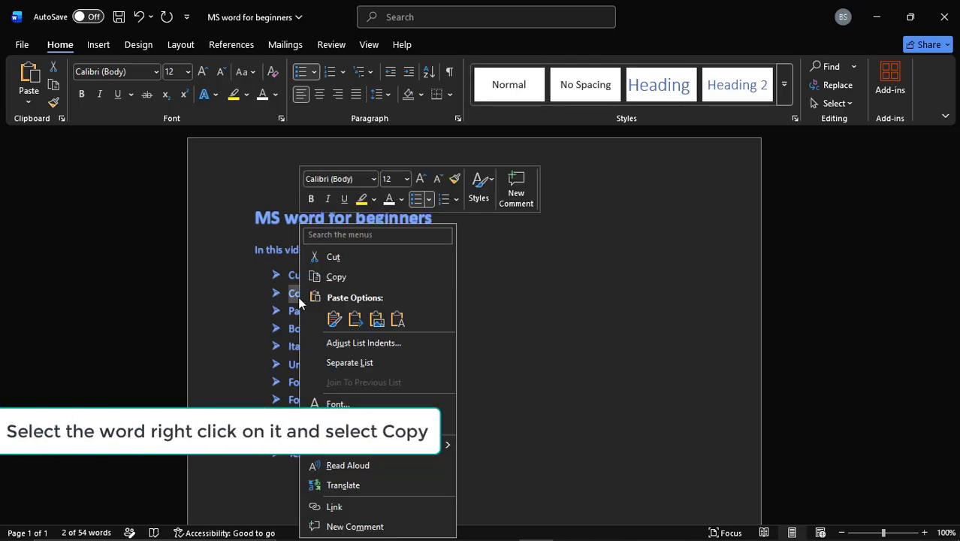
click(337, 276)
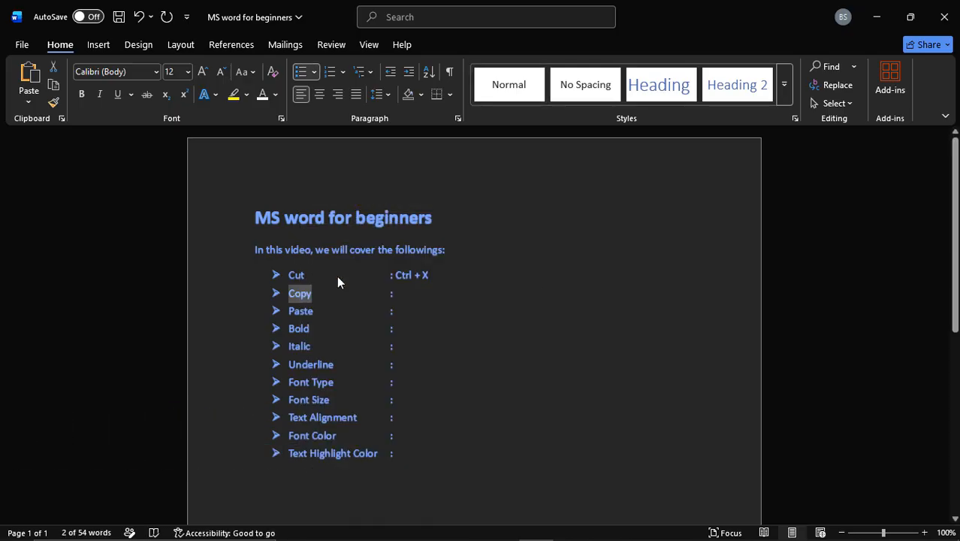
Step: Enter "Ctrl + C" after the colon on the Copy line
click(413, 295)
text(C)
text(trl)
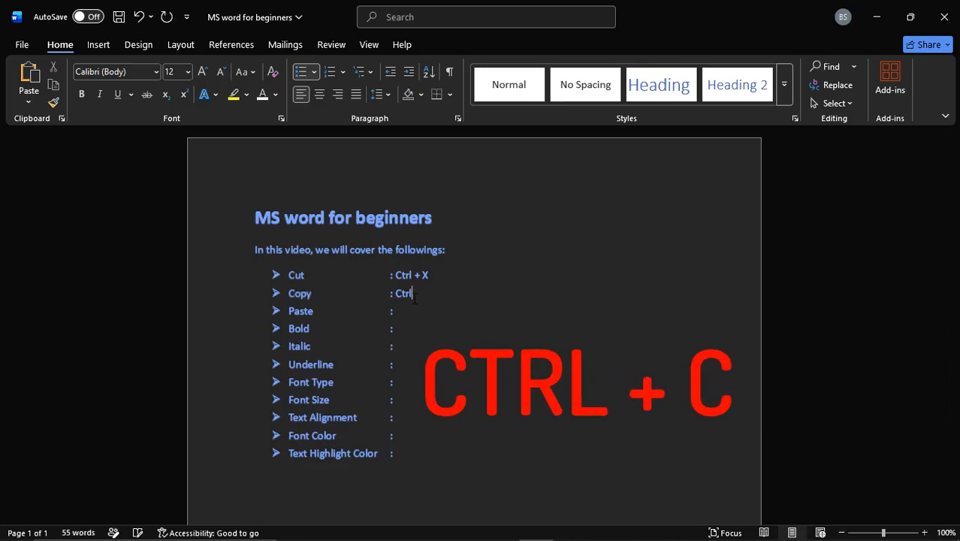
text( + C)
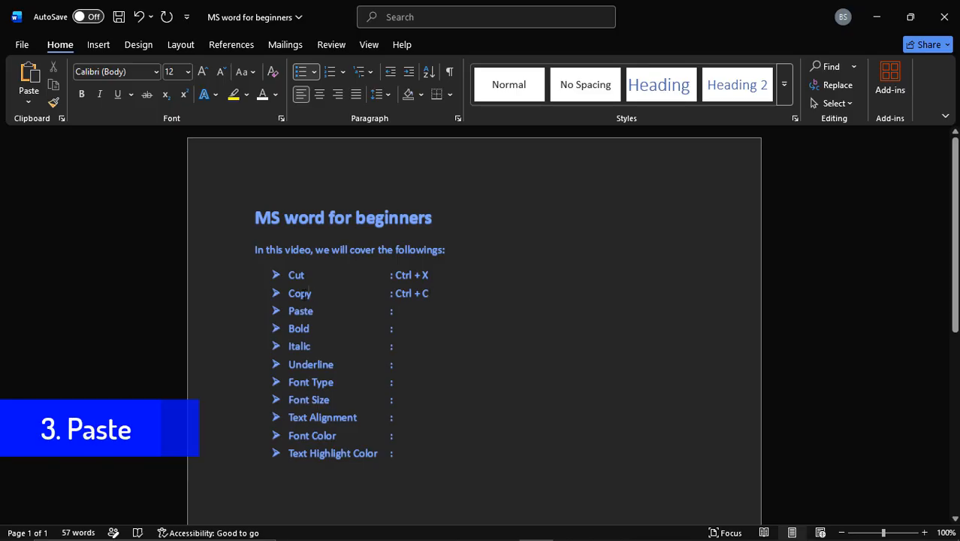
Step: Paste the copied word "Copy" after the colon on the Paste line, keeping its source formatting
drag(311, 293, 288, 293)
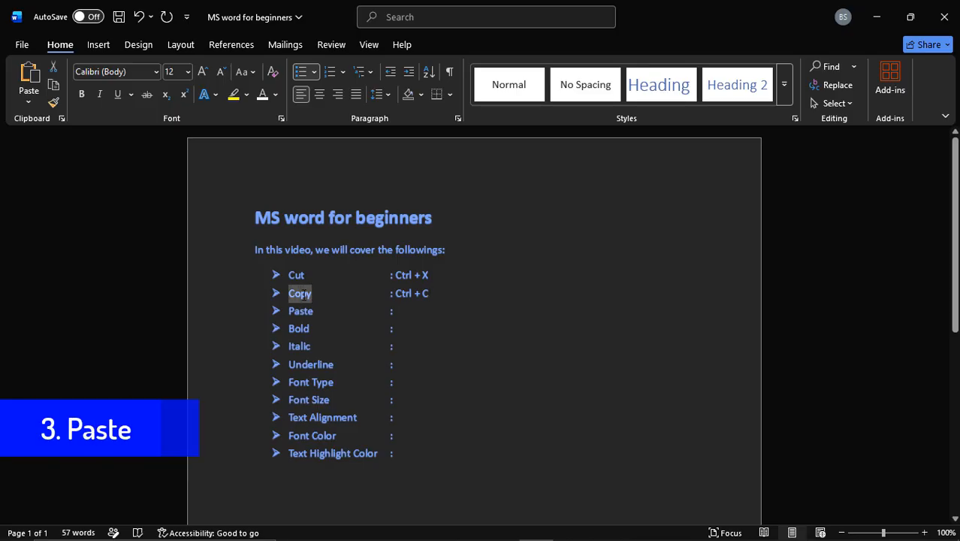
click(402, 312)
right_click(402, 314)
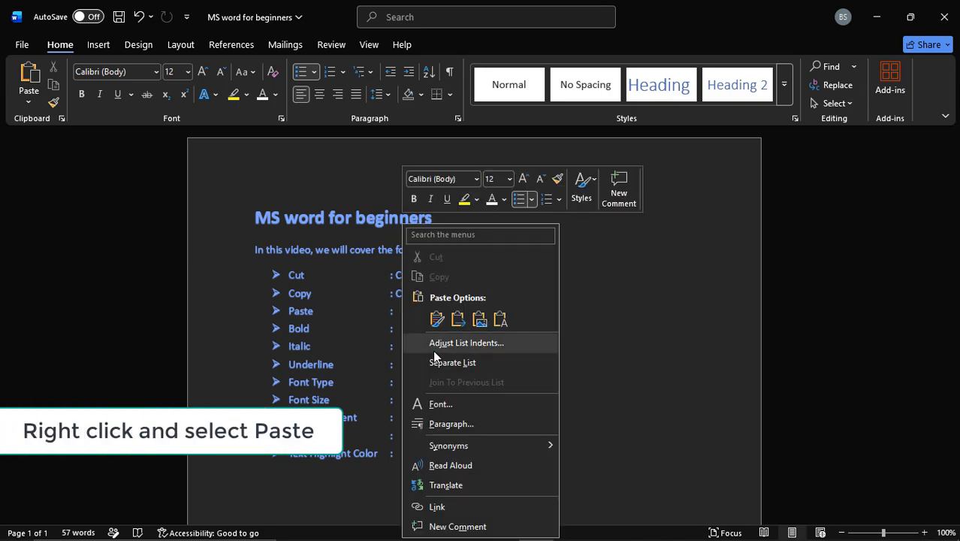
click(436, 319)
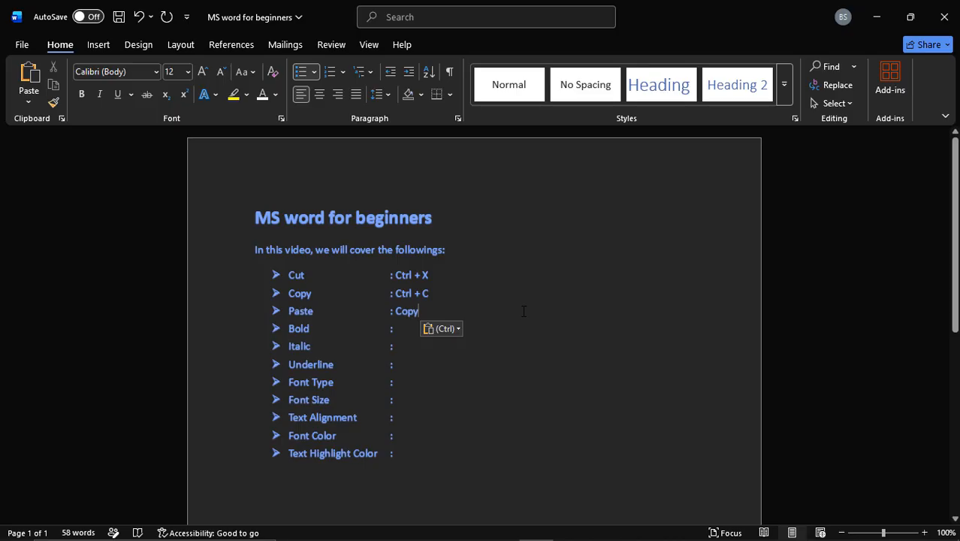
Step: Replace the pasted word on the Paste line with "CTRL + V"
key(BackSpace)
key(BackSpace)
key(BackSpace)
key(BackSpace)
text(CT)
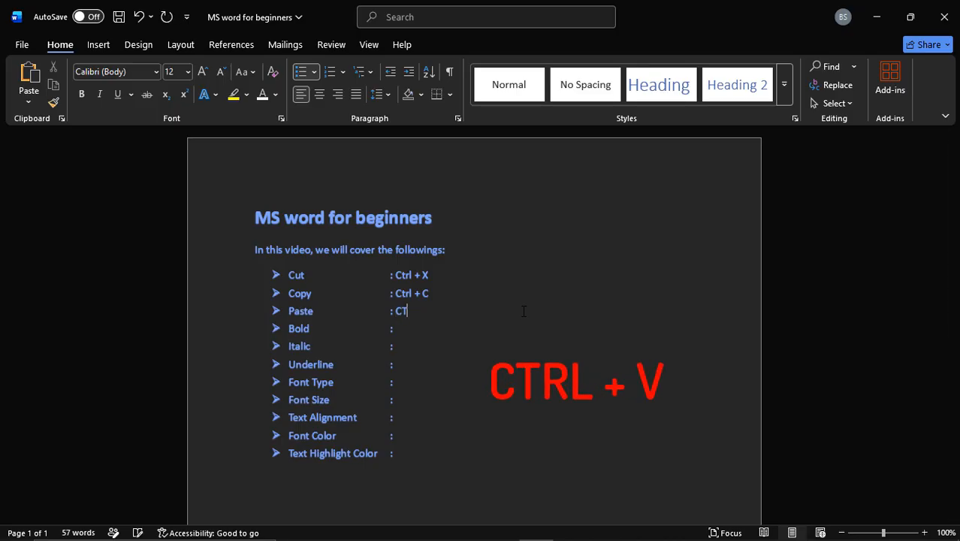
text(RL + V)
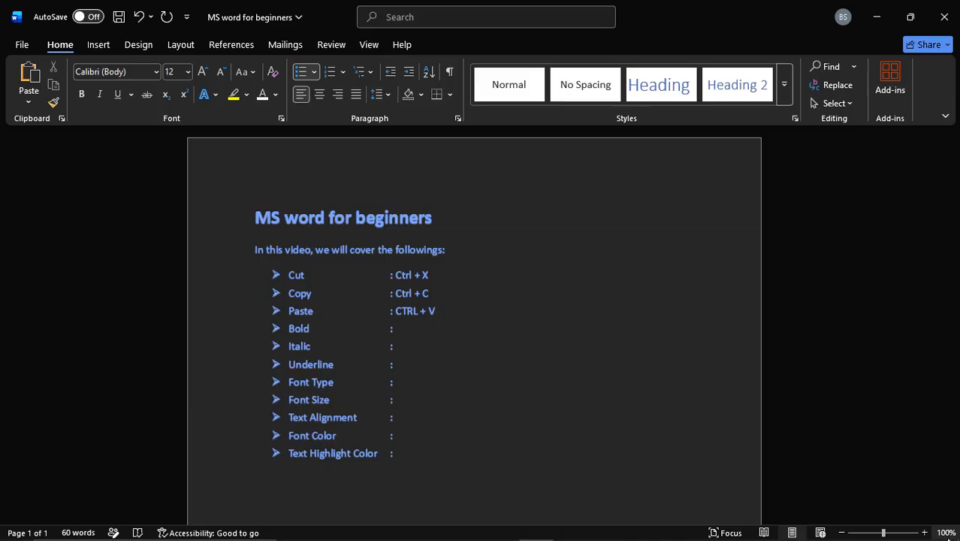
Step: Enter "CTRL + B" after the colon on the Bold line
click(925, 533)
click(926, 532)
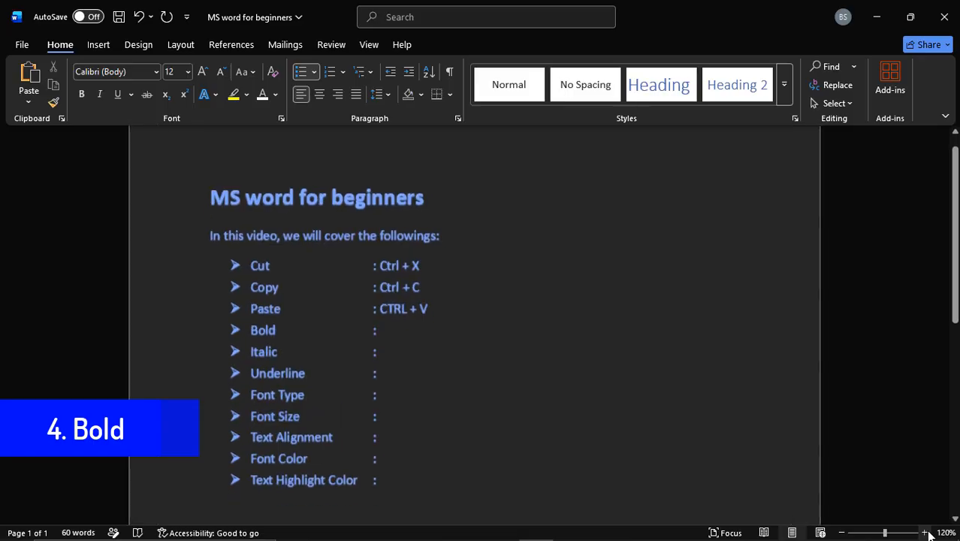
click(926, 532)
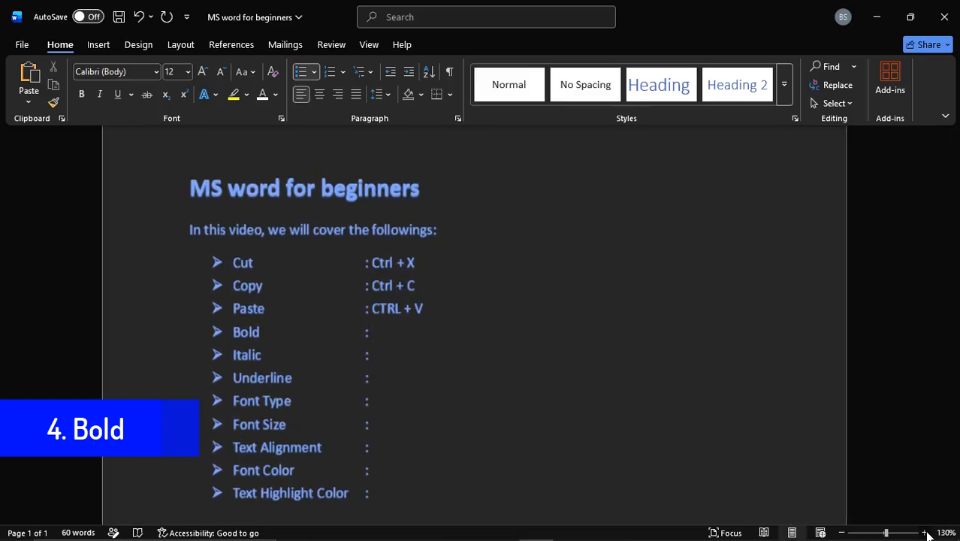
drag(955, 274, 954, 291)
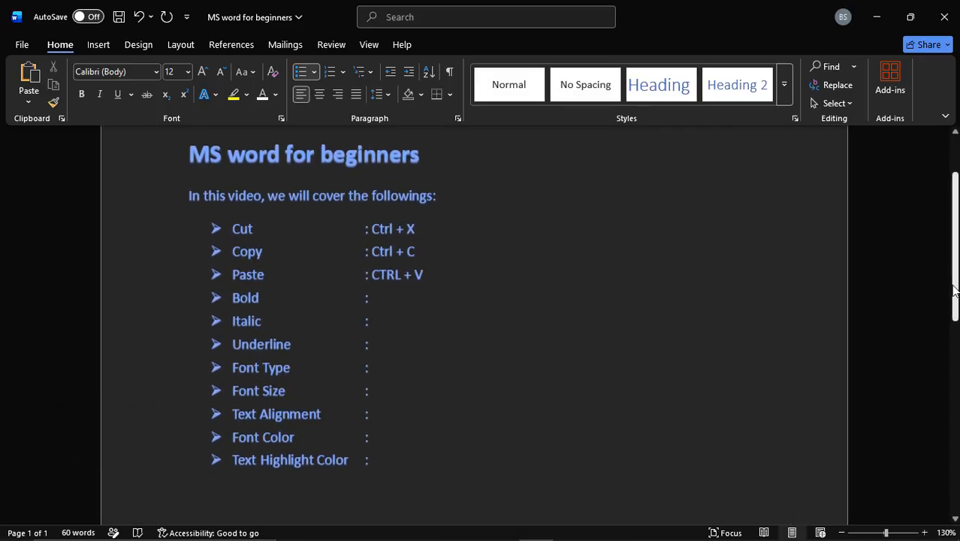
double_click(246, 298)
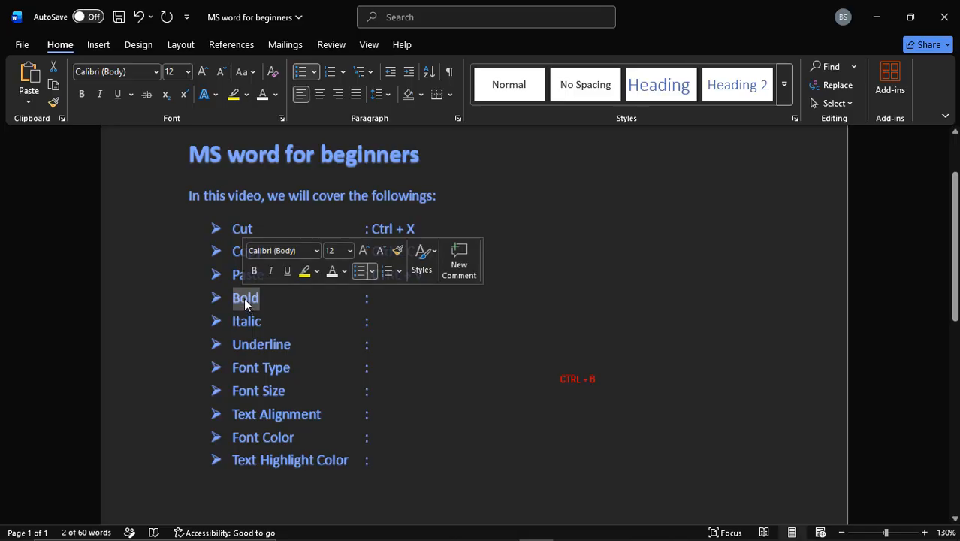
click(389, 296)
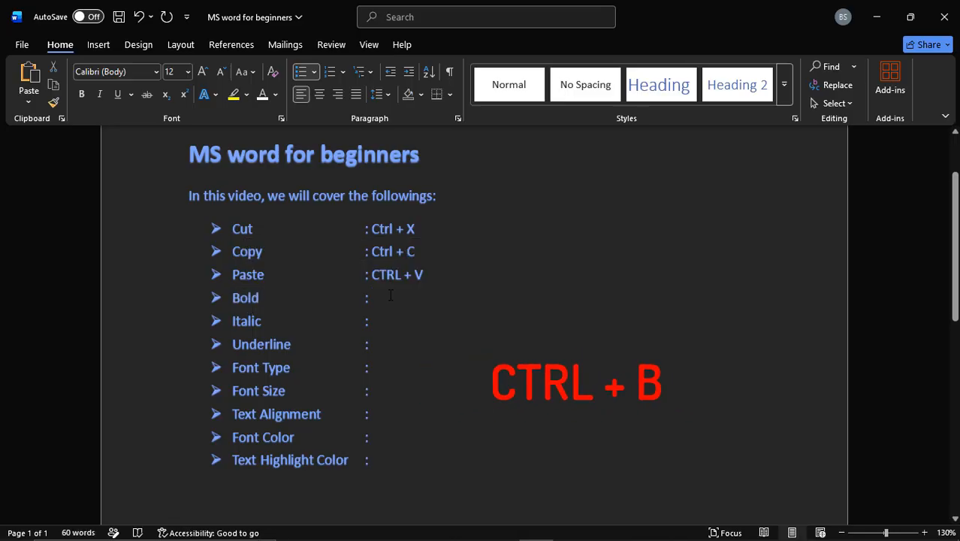
text(CTRL +)
text( B)
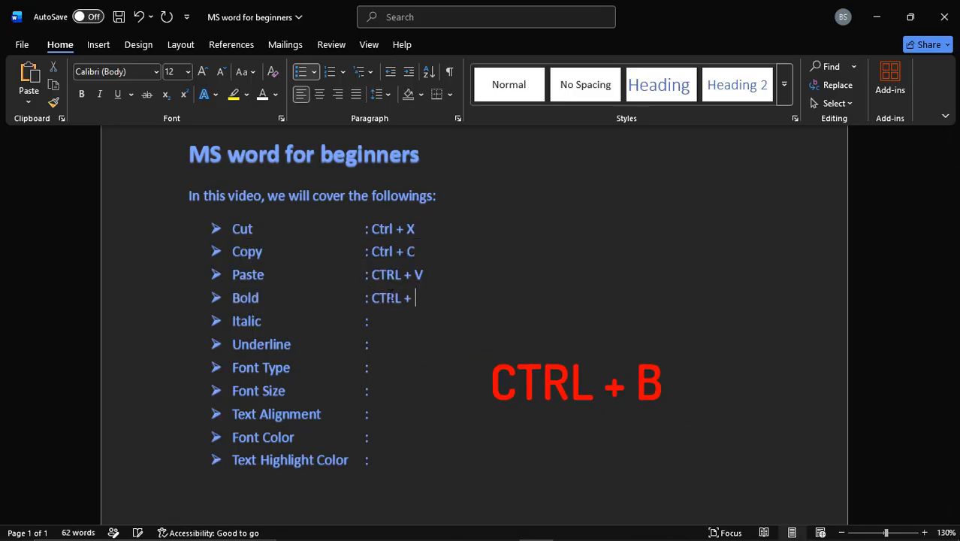
Step: Apply bold formatting to the word "Bold" in the fourth bullet
drag(261, 299, 232, 299)
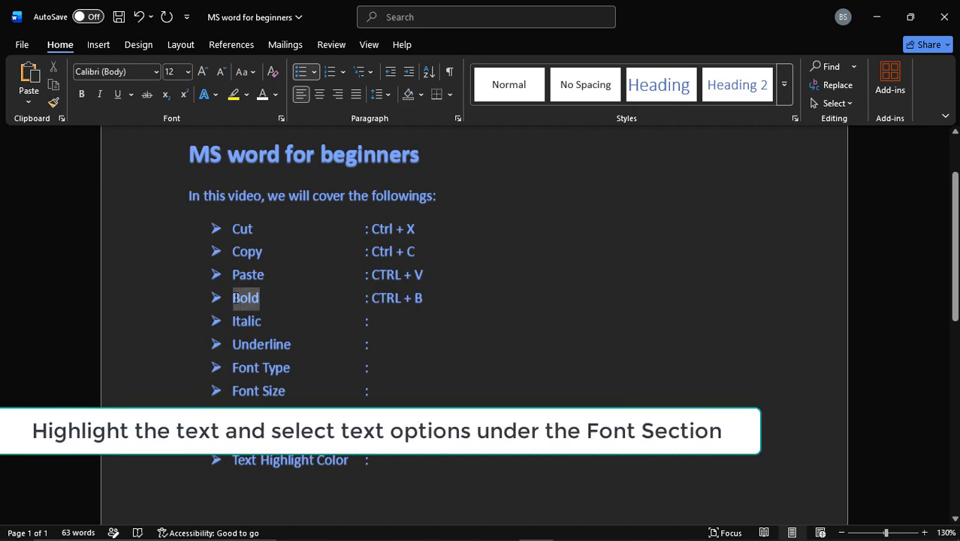
click(81, 95)
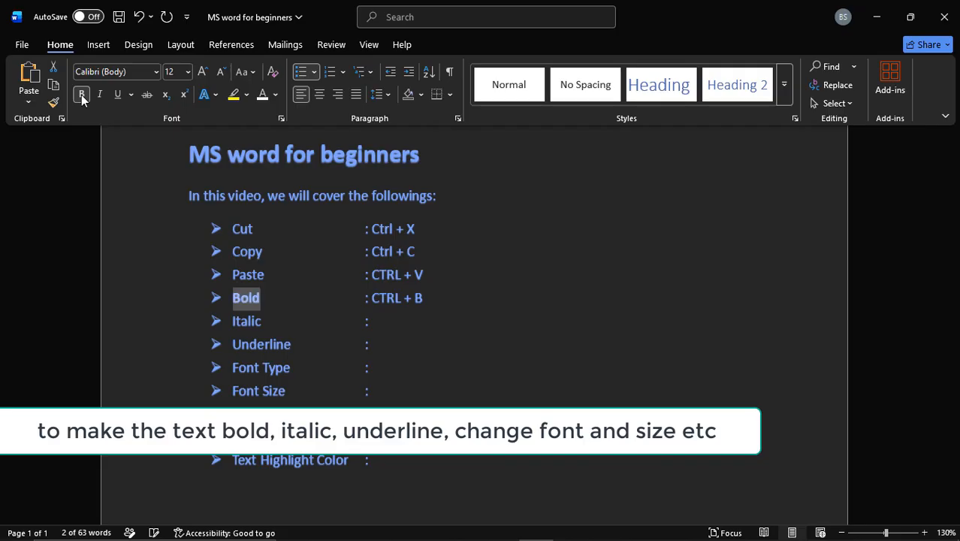
click(309, 321)
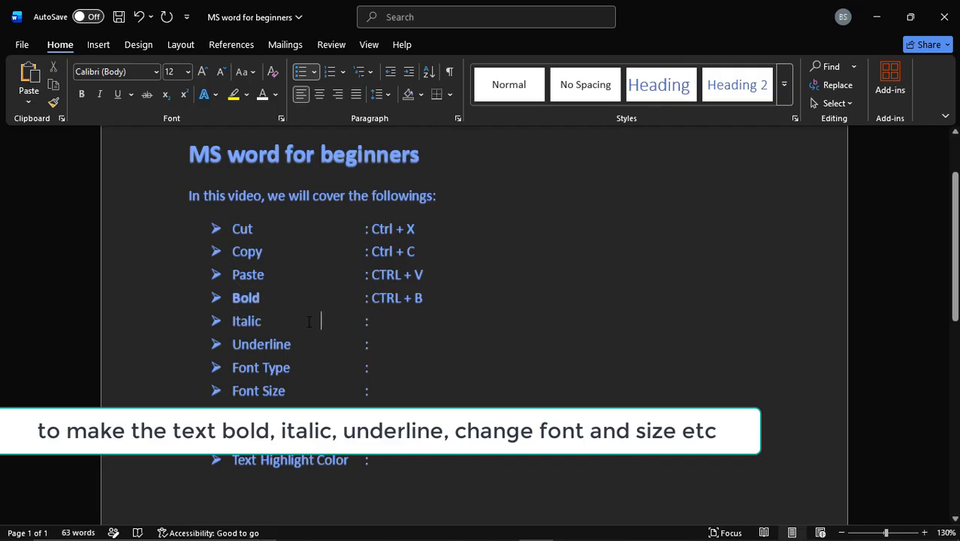
Step: Italicize the word "Italic" in the fifth bullet and enter "CTRL + I" after the colon on that line
drag(263, 320, 226, 321)
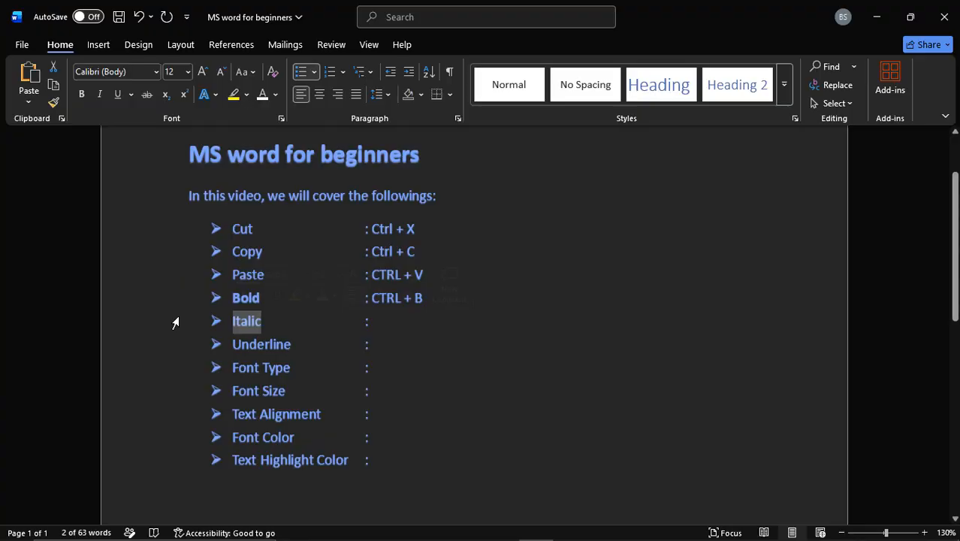
click(98, 97)
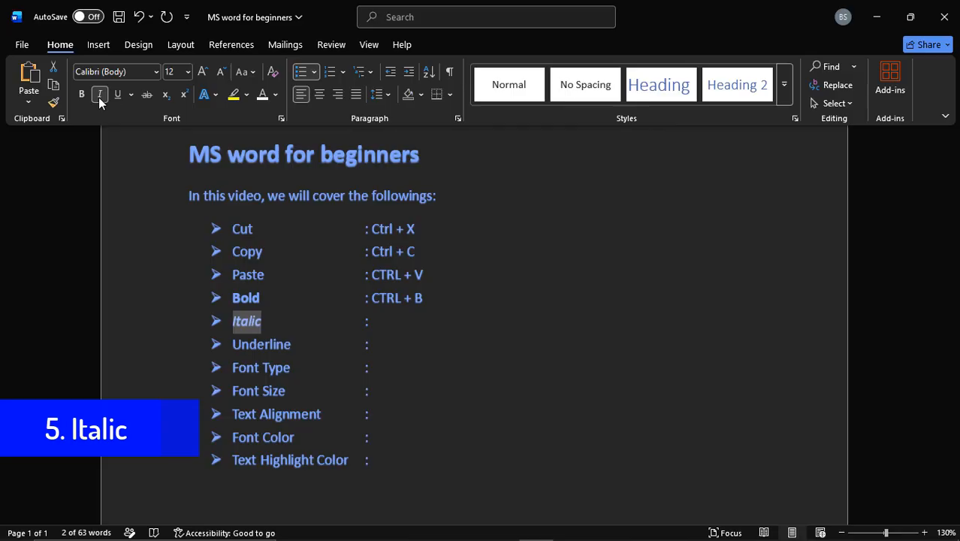
click(387, 321)
text(C)
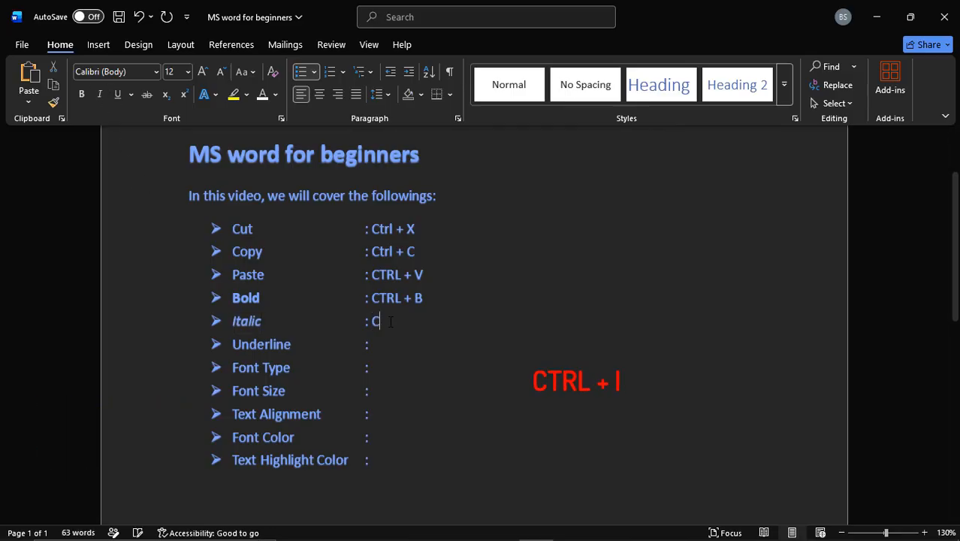
text(TRL + I)
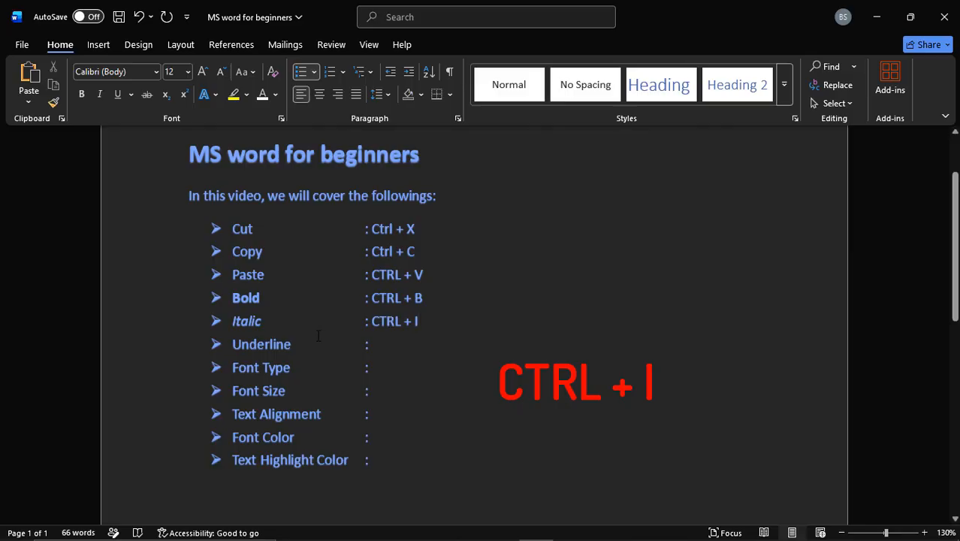
Step: Underline the word "Underline" in the sixth bullet with the wavy underline style
double_click(233, 344)
key(ctrl+u)
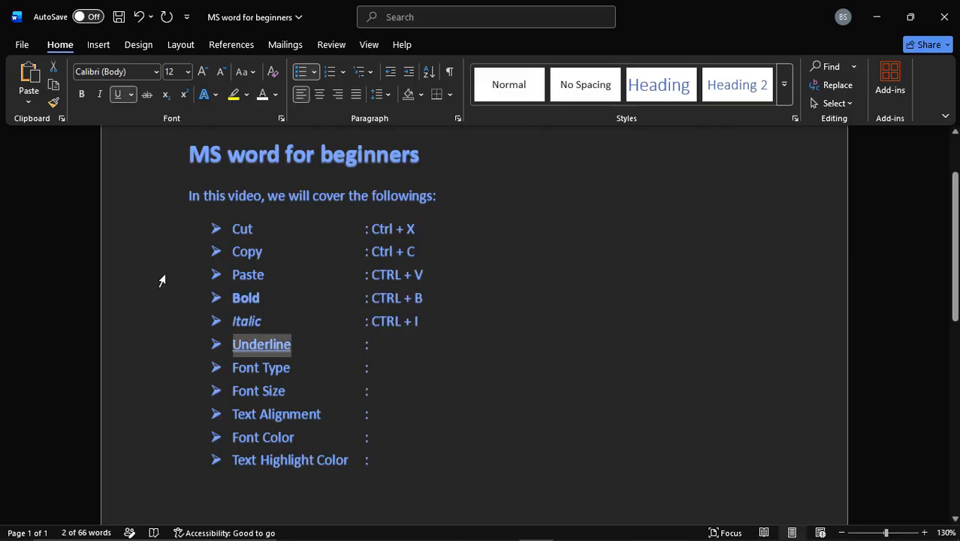
click(115, 97)
click(115, 98)
click(131, 95)
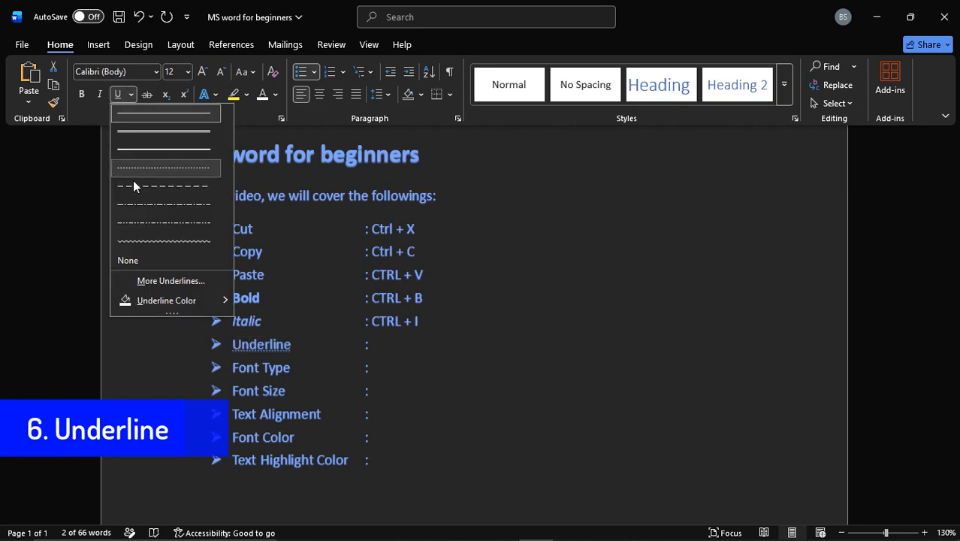
click(136, 240)
Step: Enter "CTRL + U" after the colon on the Underline line
click(384, 342)
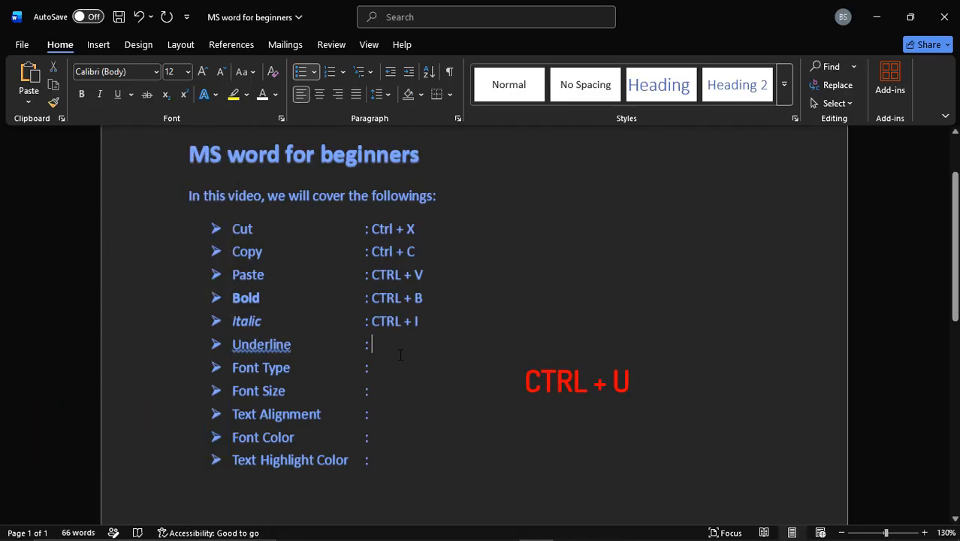
text(CTRL )
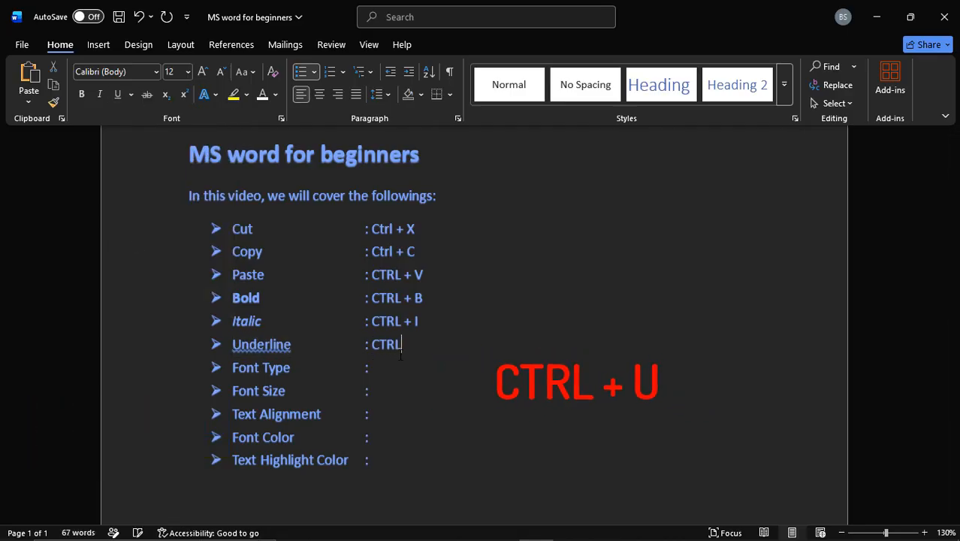
text(+ U)
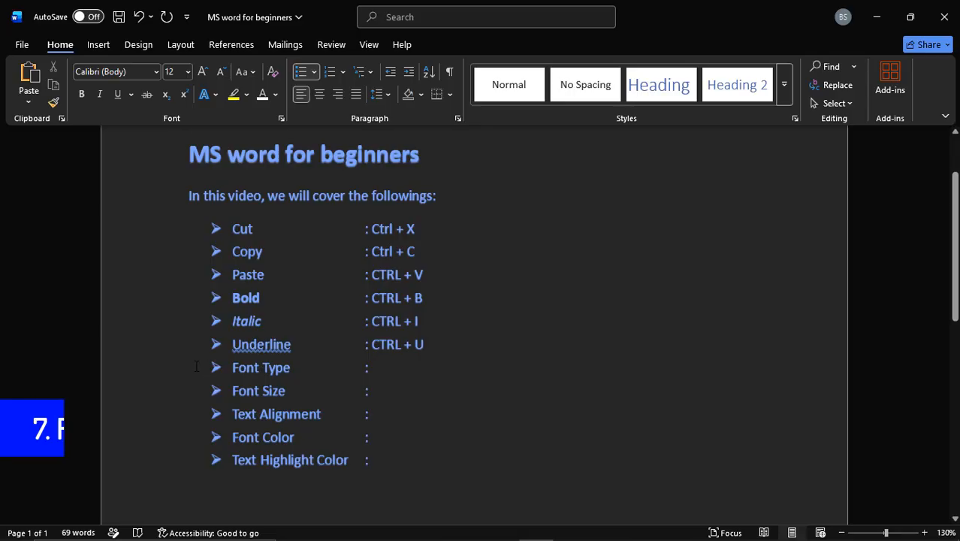
Step: Change the font of the words "Font Type" in the seventh bullet to Algerian
click(240, 367)
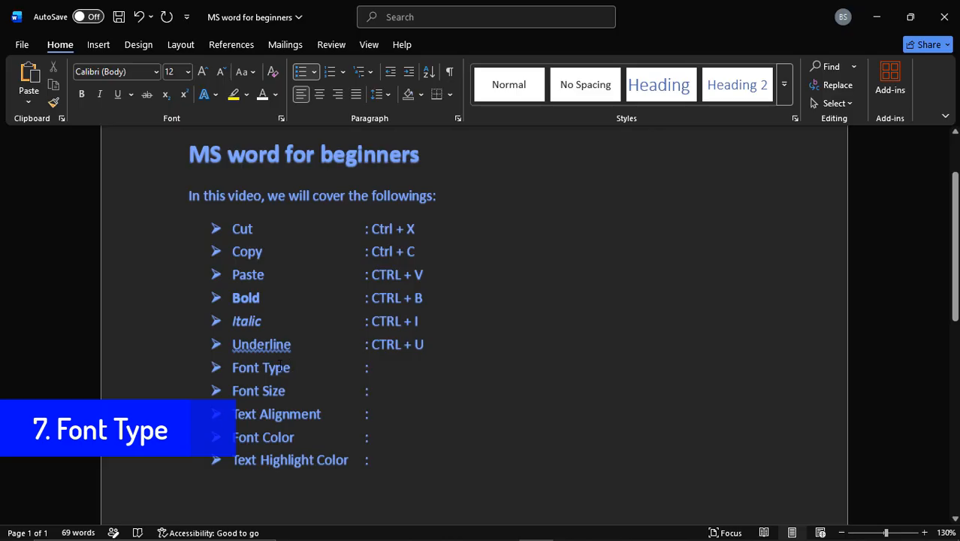
drag(279, 366, 233, 368)
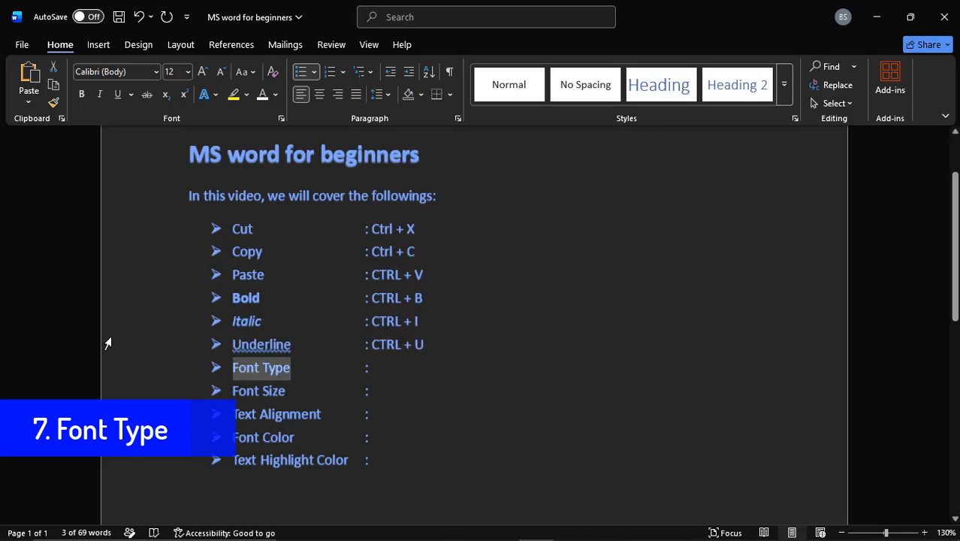
click(155, 72)
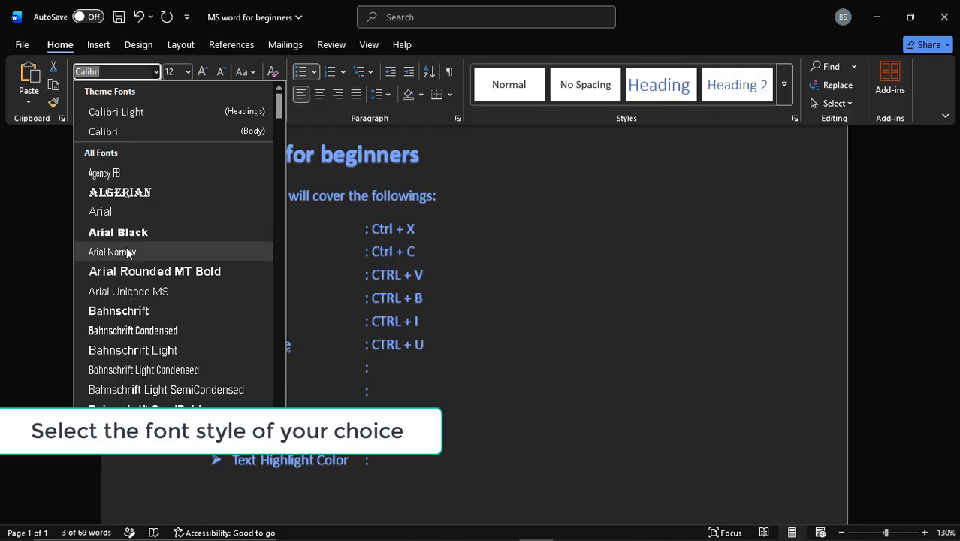
click(130, 194)
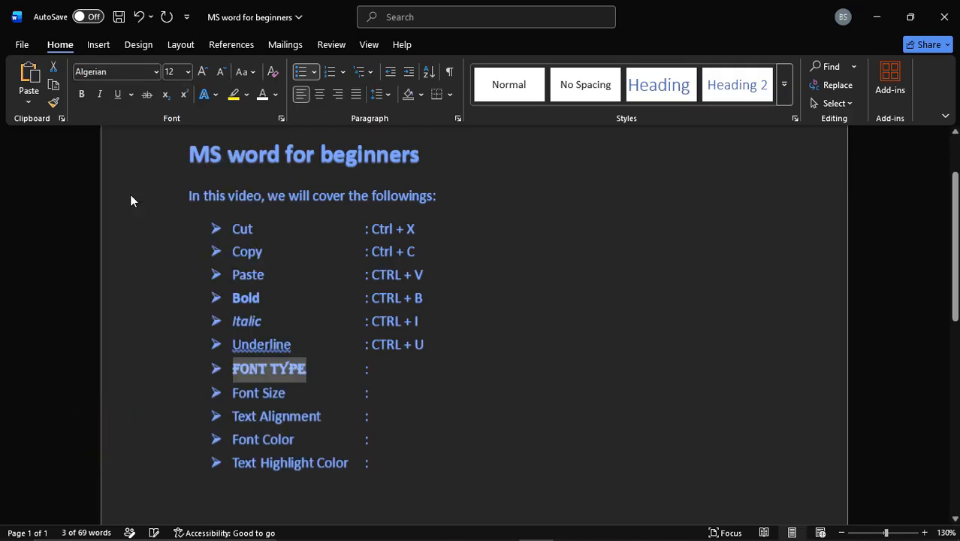
Step: Increase the words "Font Size" in the eighth bullet to 18 points
click(297, 387)
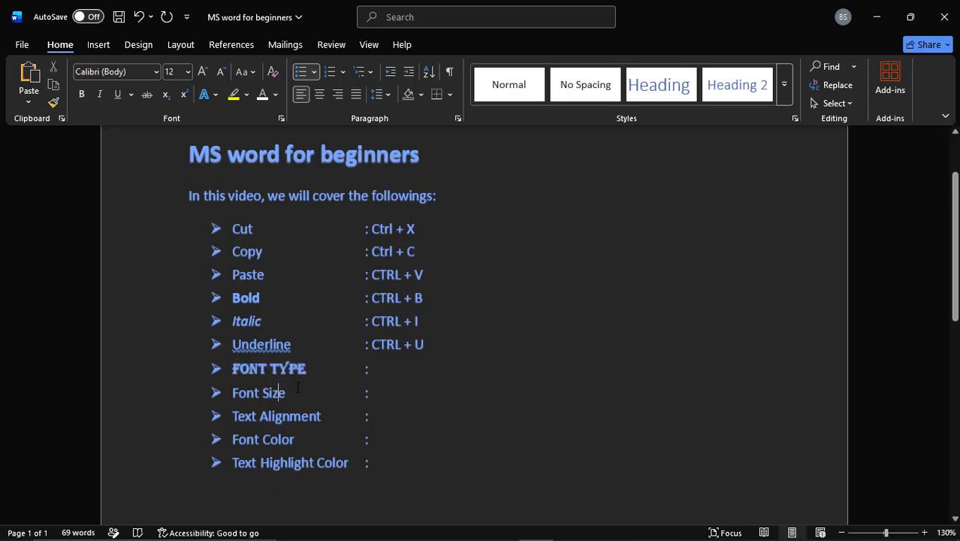
key(Up)
key(Down)
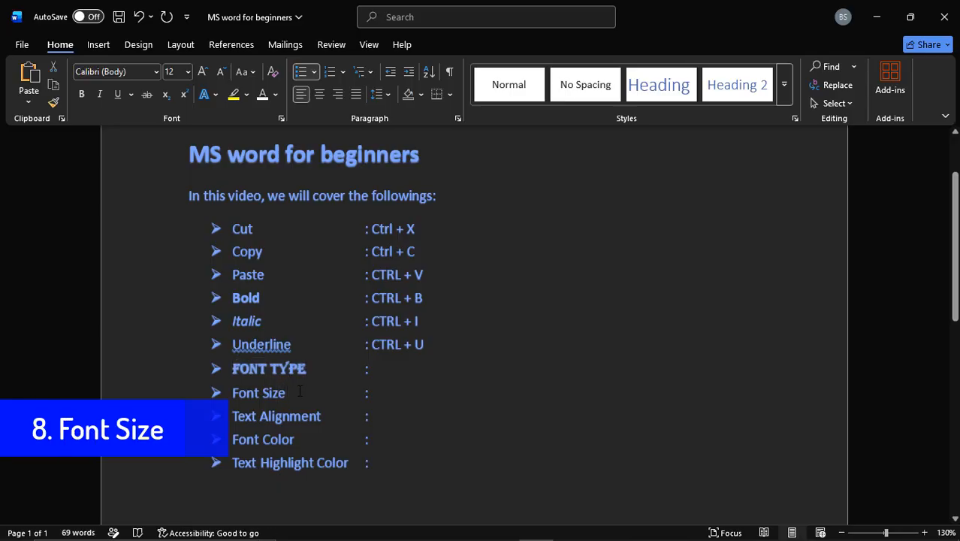
drag(297, 393, 232, 392)
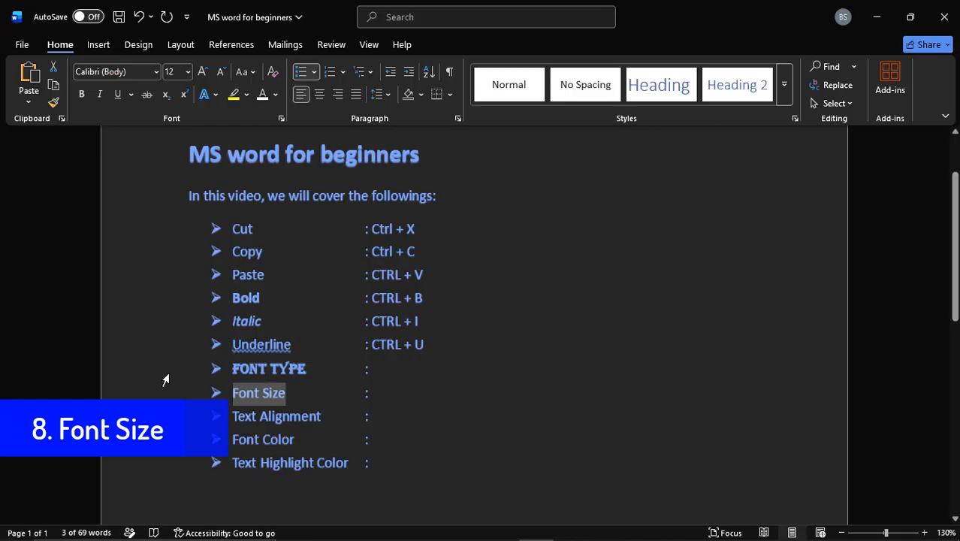
click(190, 71)
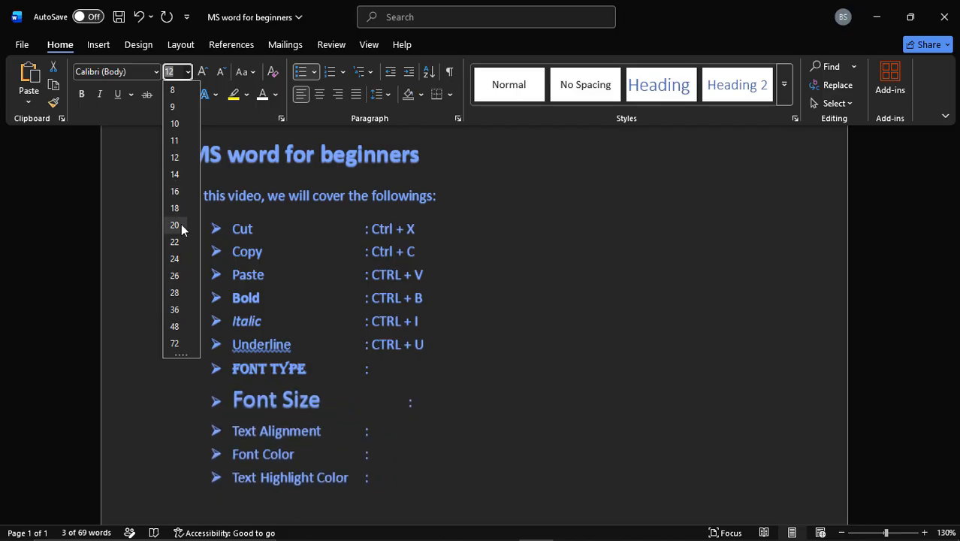
click(190, 74)
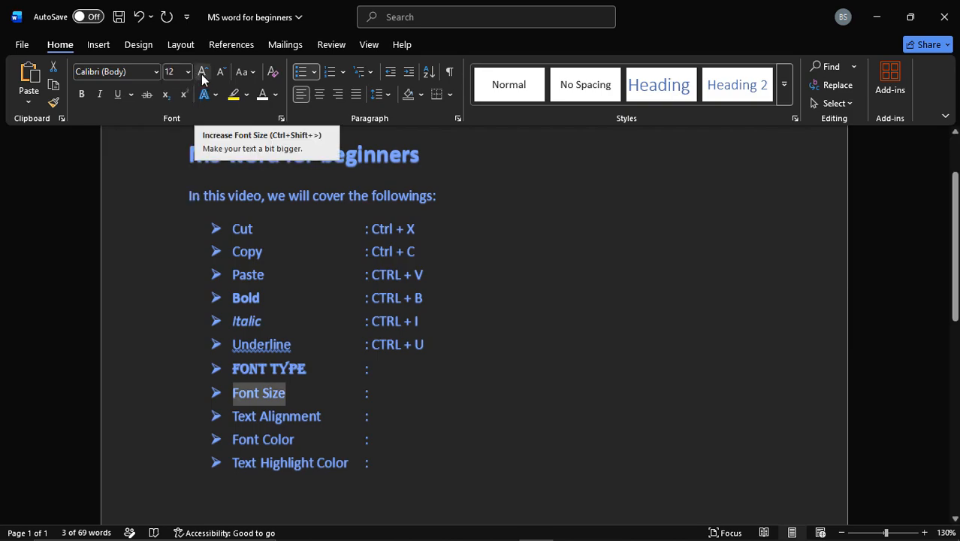
click(205, 75)
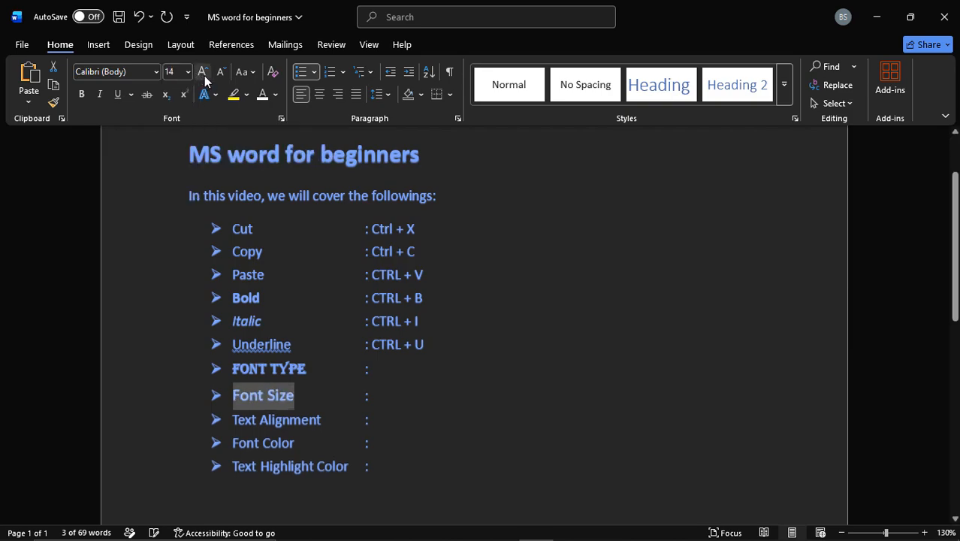
click(206, 76)
click(208, 76)
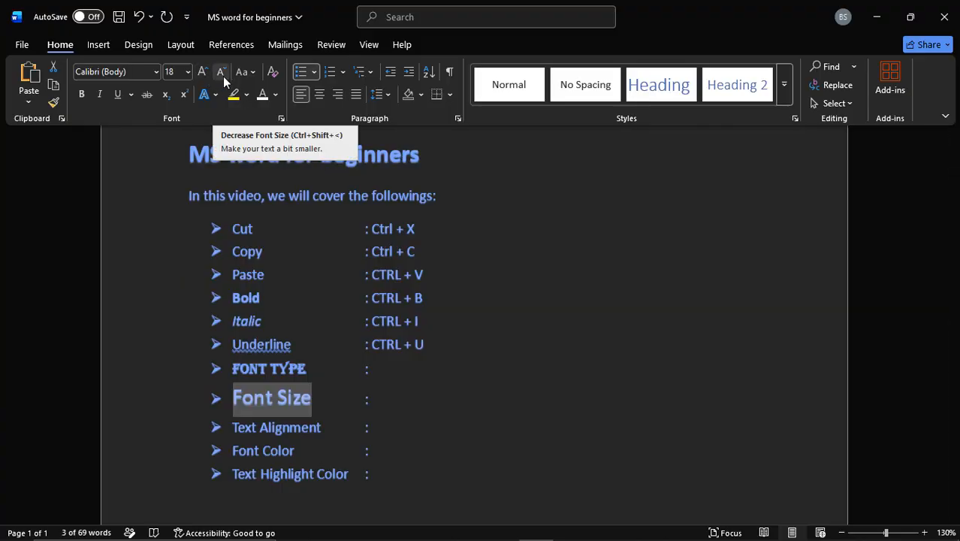
Step: Decrease the words "Font Size" in the eighth bullet to 16 points
click(224, 78)
click(224, 78)
click(224, 78)
key(ctrl+z)
key(ctrl+z)
key(ctrl+z)
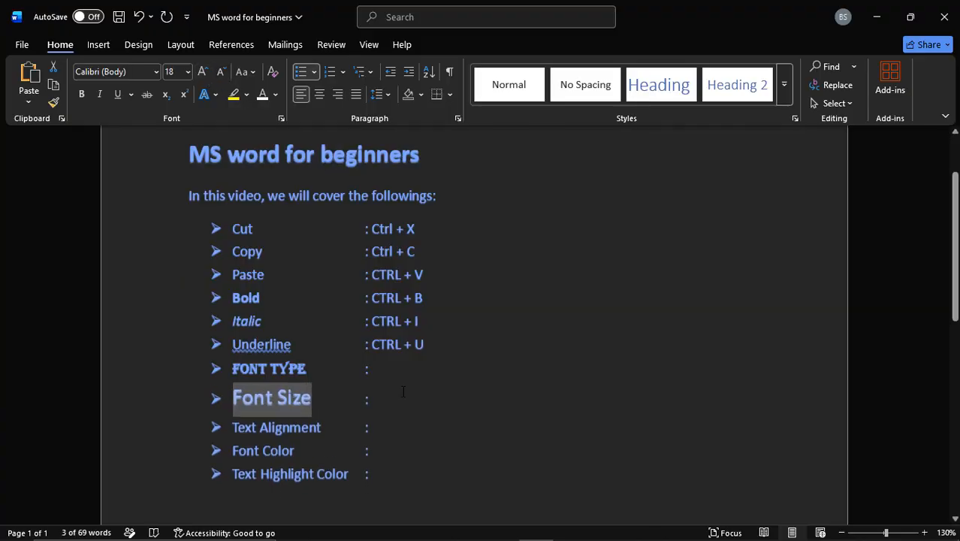
key(ctrl+shift+comma)
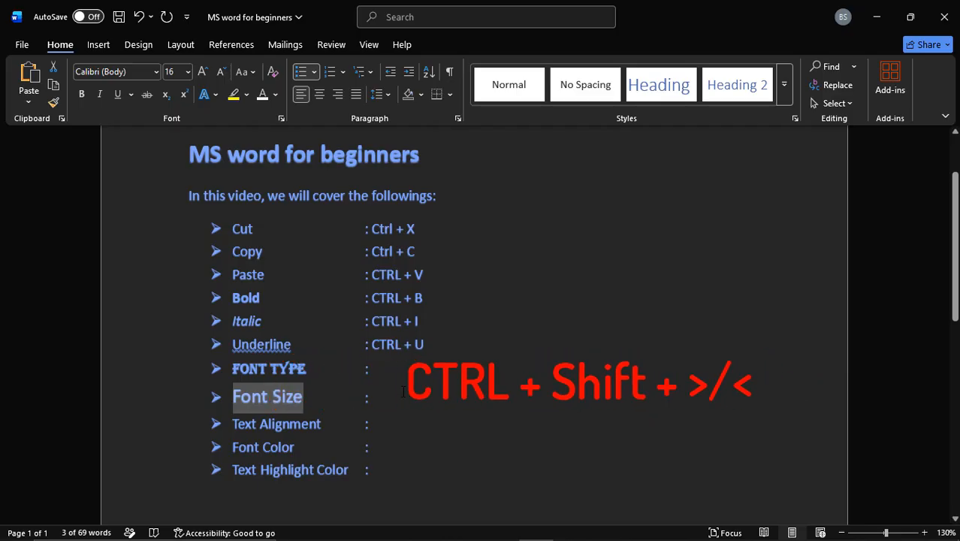
Step: Enter "CTRL + Shift + > / <" after the colon on the Font Size line
click(403, 392)
text(CTRL)
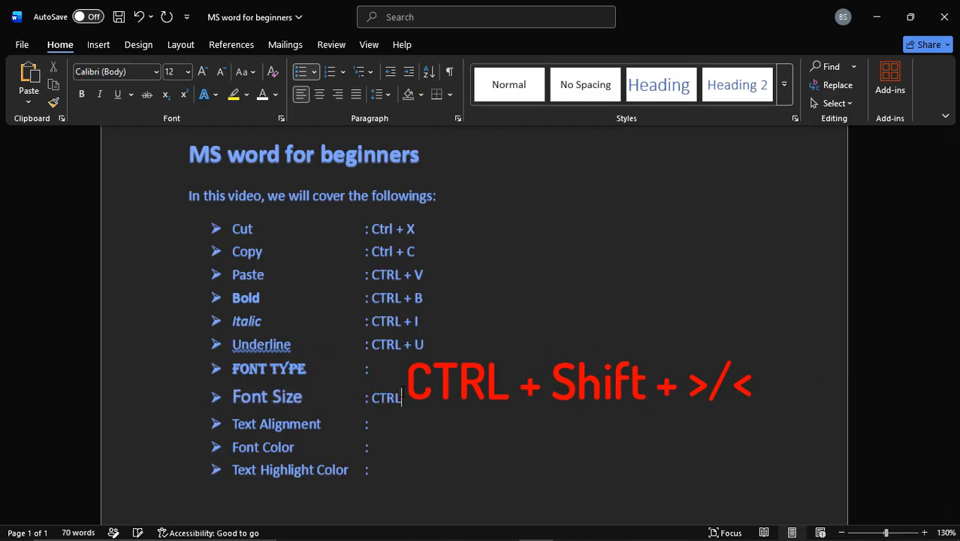
text( + Sh)
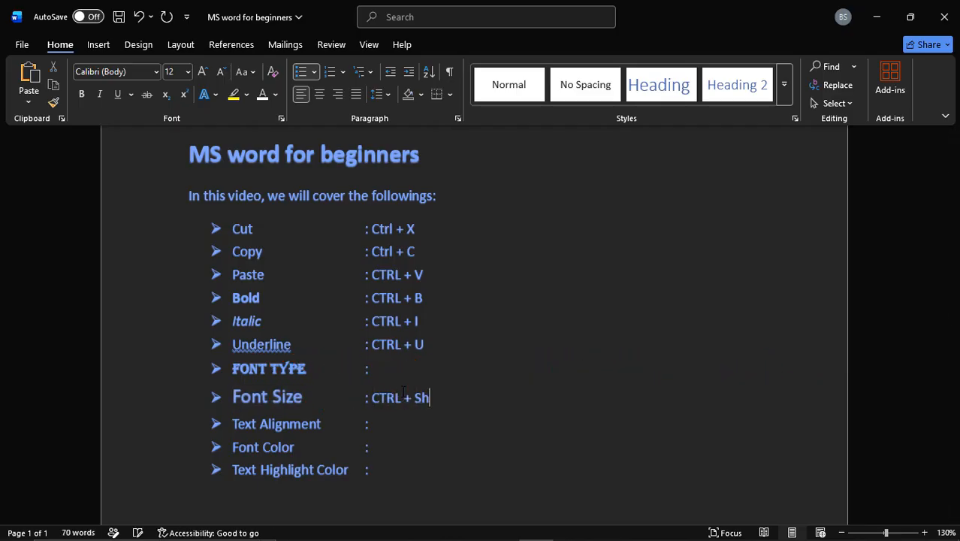
text(ift + >)
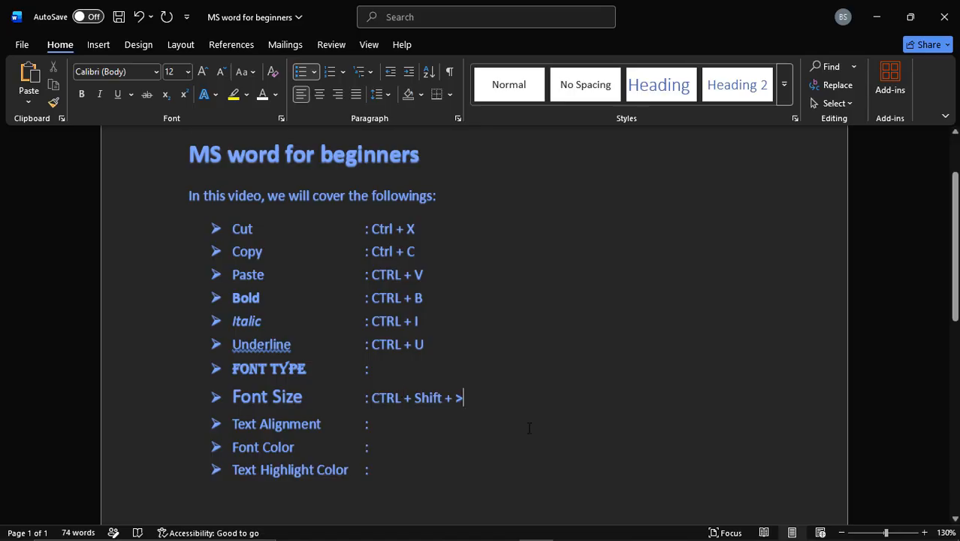
text( / <)
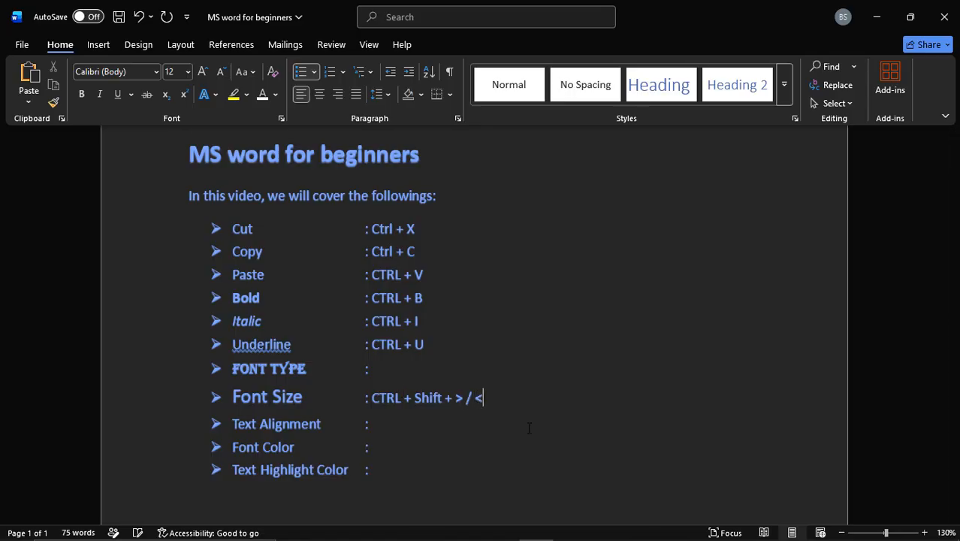
Step: Try center and right alignment on the Text Alignment bullet, and return it to left alignment
click(396, 423)
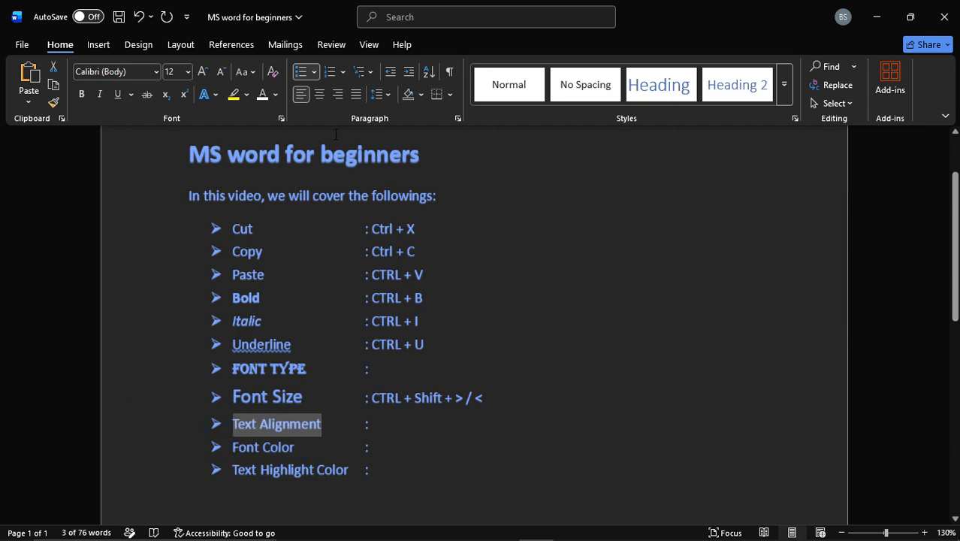
click(318, 94)
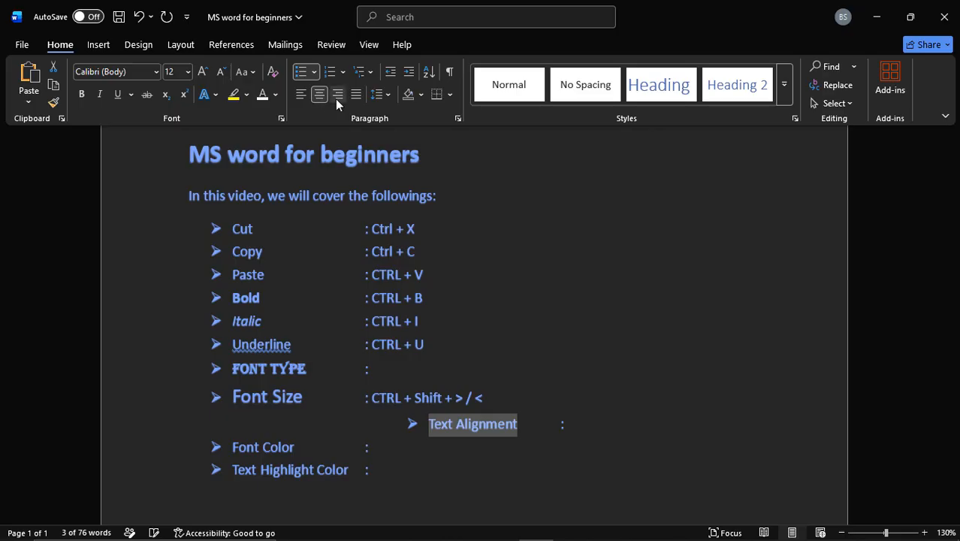
click(338, 96)
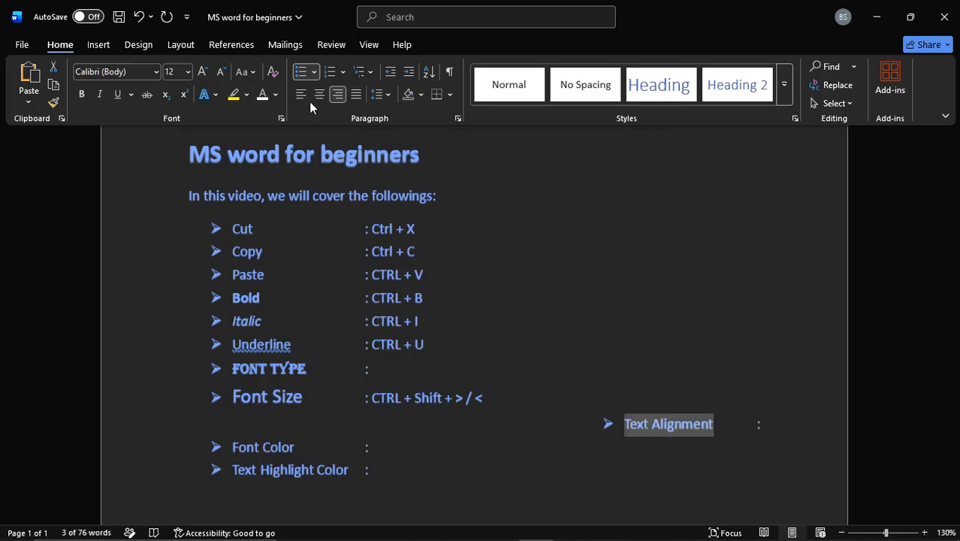
click(303, 96)
key(ctrl+e)
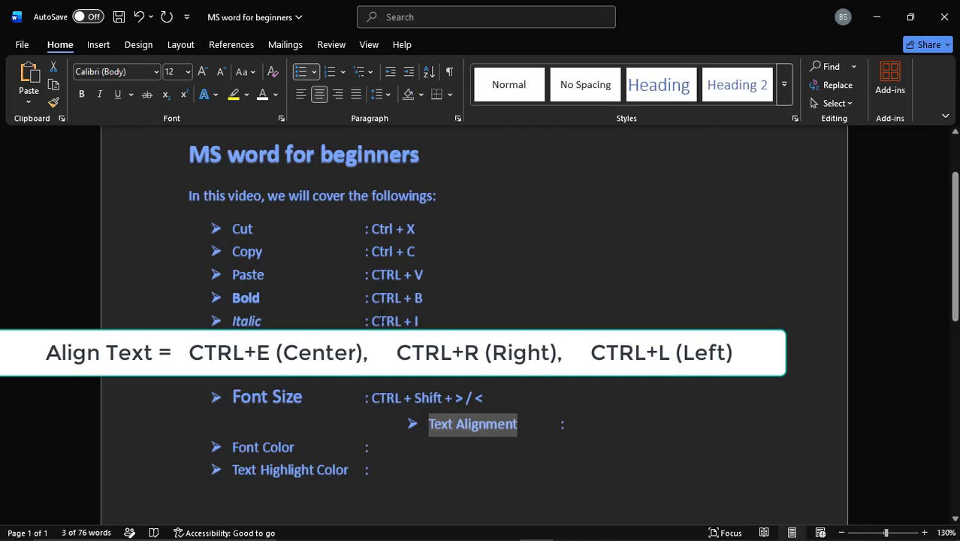
click(342, 98)
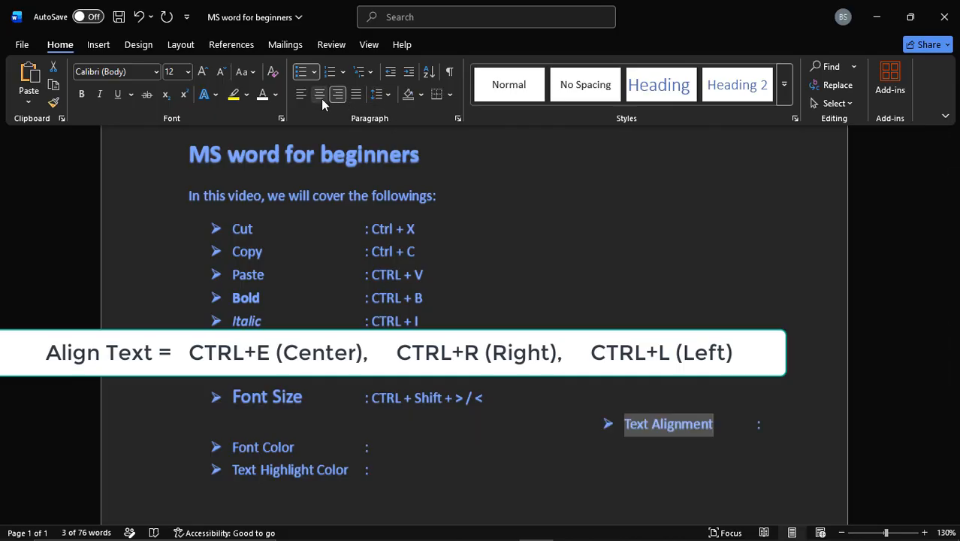
key(ctrl+l)
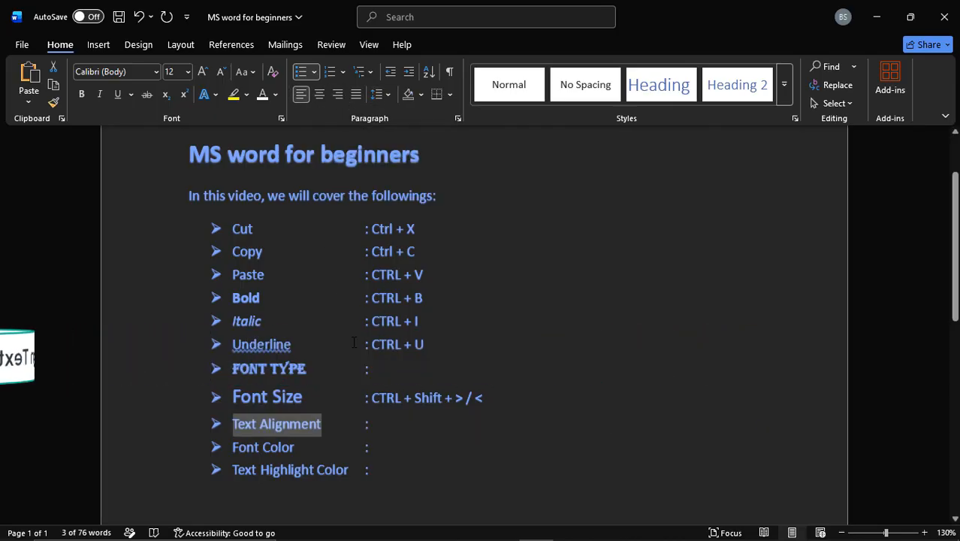
Step: Enter "CTRL + E / R / L" after the colon on the Text Alignment line
click(379, 423)
text(CTR)
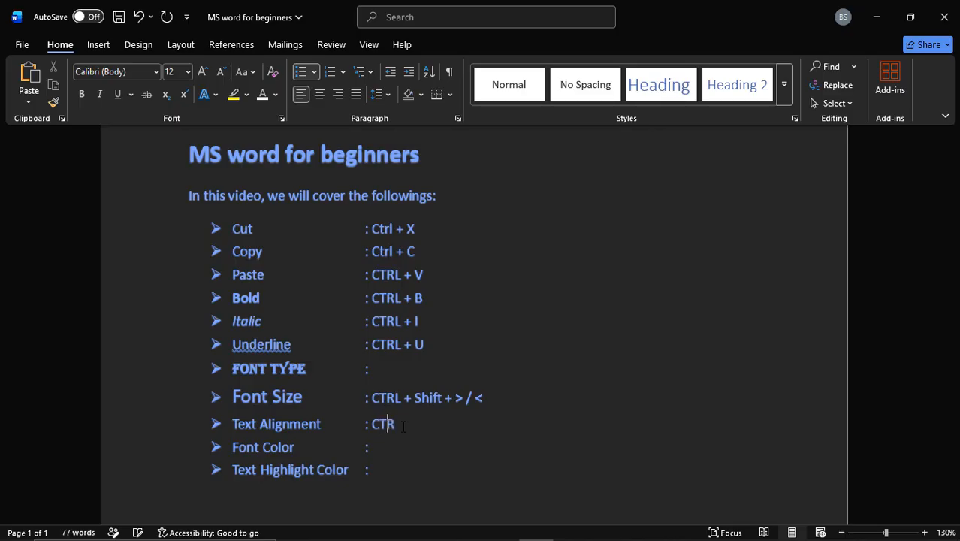
text(L + E / R / L)
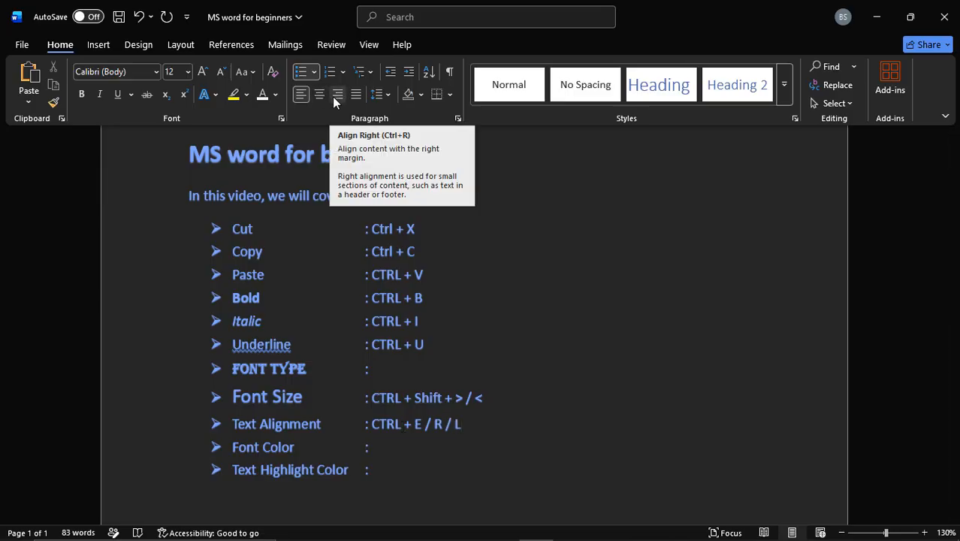
Step: Color the words "Font Color" in the tenth bullet with the standard red
click(302, 446)
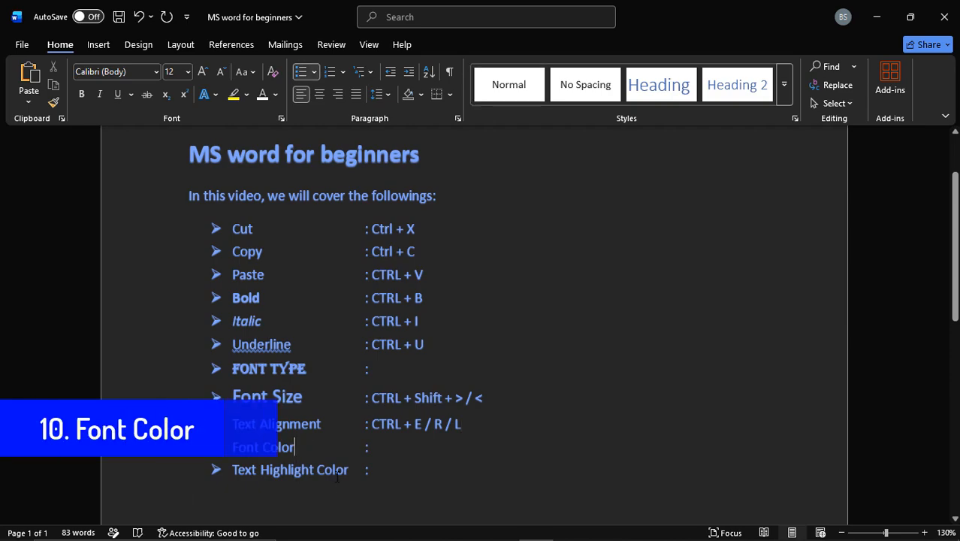
mouse_move(955, 271)
mouse_down()
mouse_move(955, 283)
mouse_move(955, 274)
mouse_up()
key(ctrl+shift+Left)
key(ctrl+shift+Left)
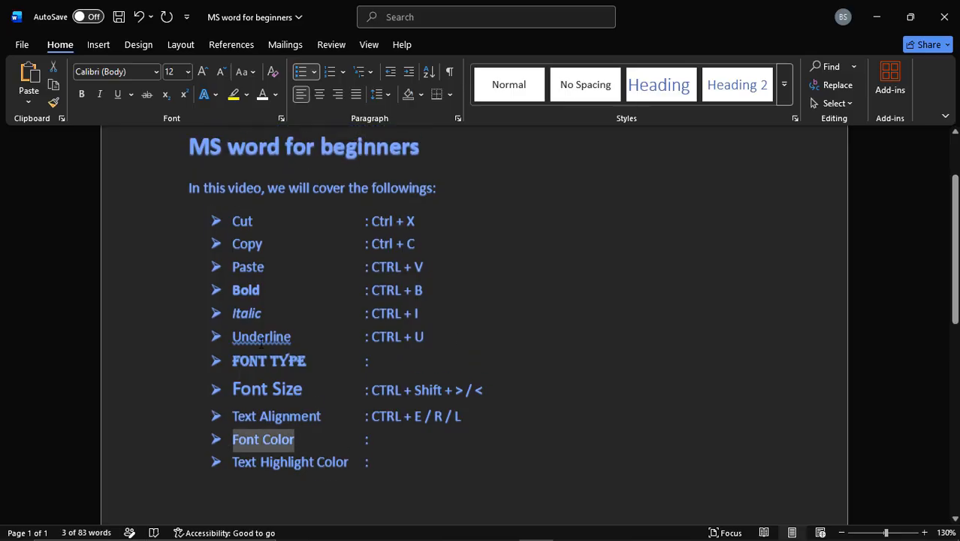
click(276, 95)
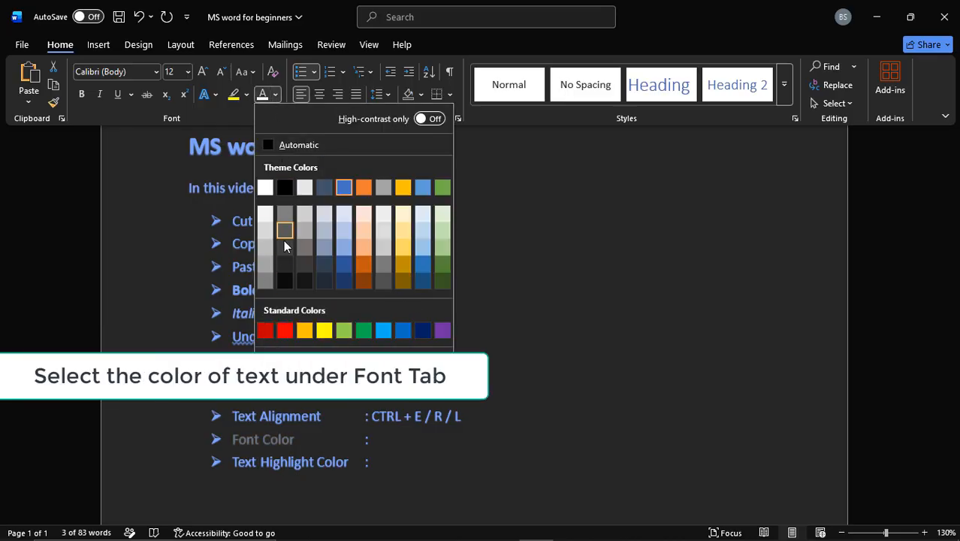
click(285, 332)
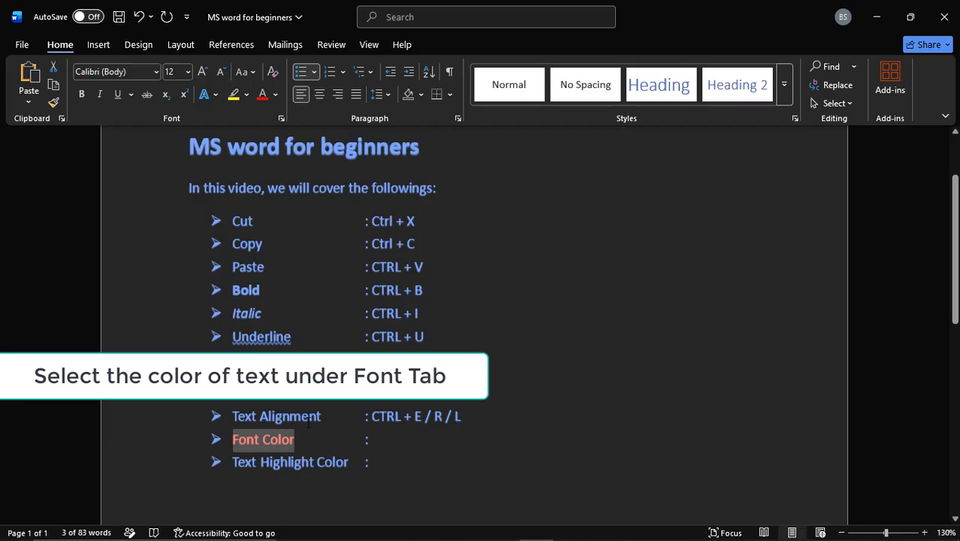
Step: Select the words "Font Color" in the tenth bullet and choose the Arial Rounded MT Bold font in the Font options
click(315, 442)
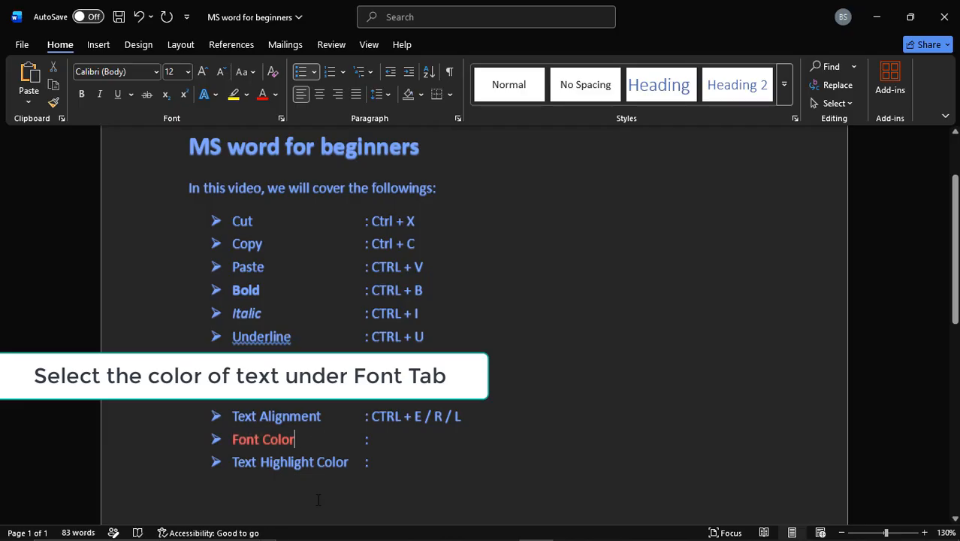
key(ctrl+shift+Left)
key(ctrl+shift+Left)
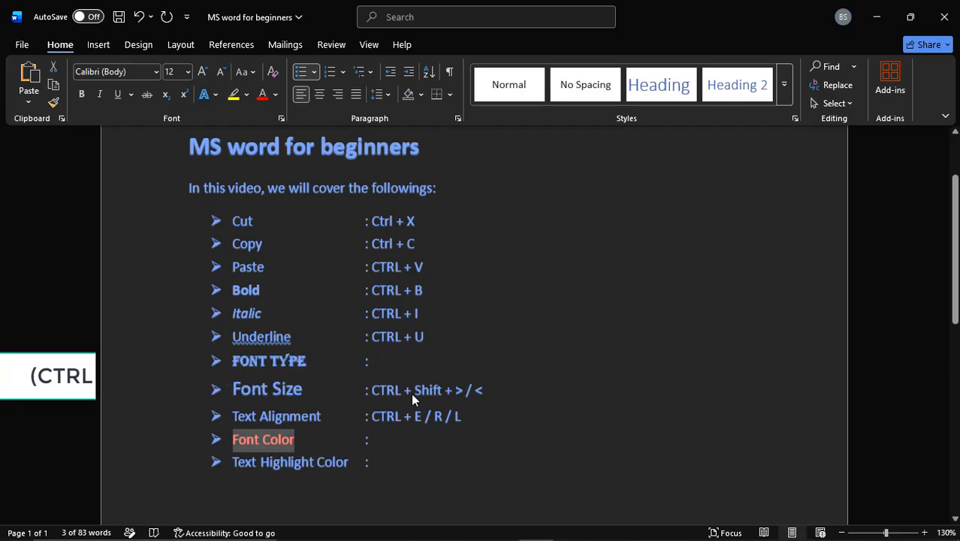
key(ctrl+shift+f)
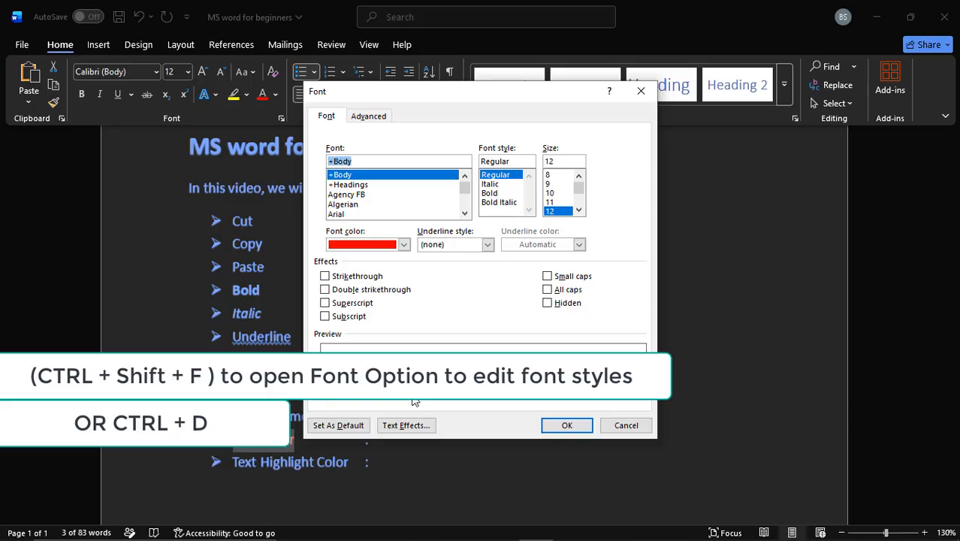
click(353, 195)
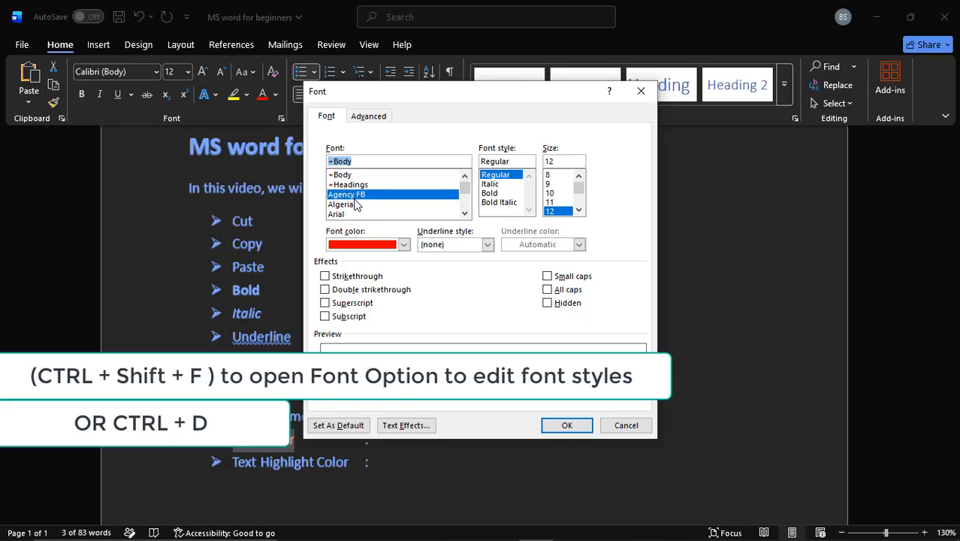
click(353, 204)
click(464, 214)
click(464, 214)
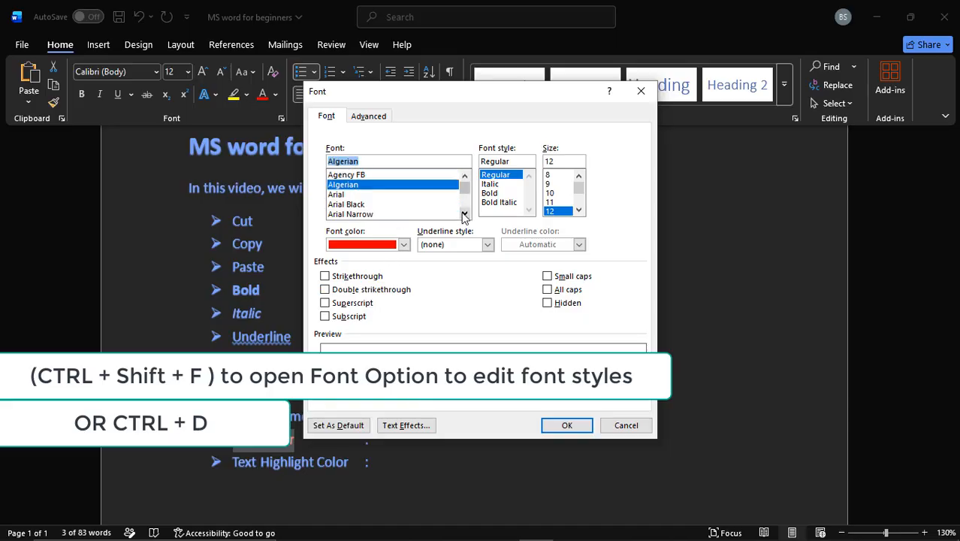
click(464, 214)
click(464, 214)
click(421, 205)
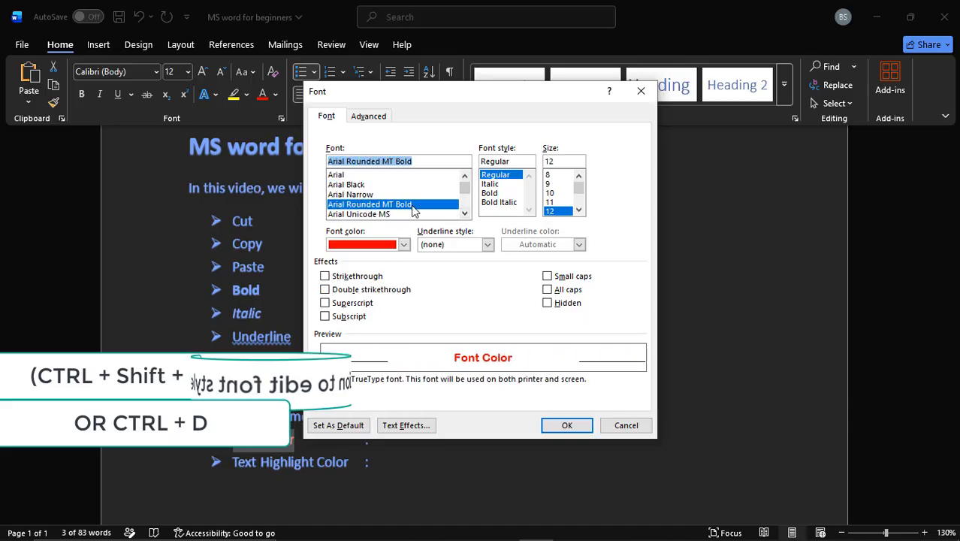
Step: Give the words "Font Color" the Bold style, size 8, and the All caps and Strikethrough effects, and apply the font settings
click(490, 193)
click(554, 175)
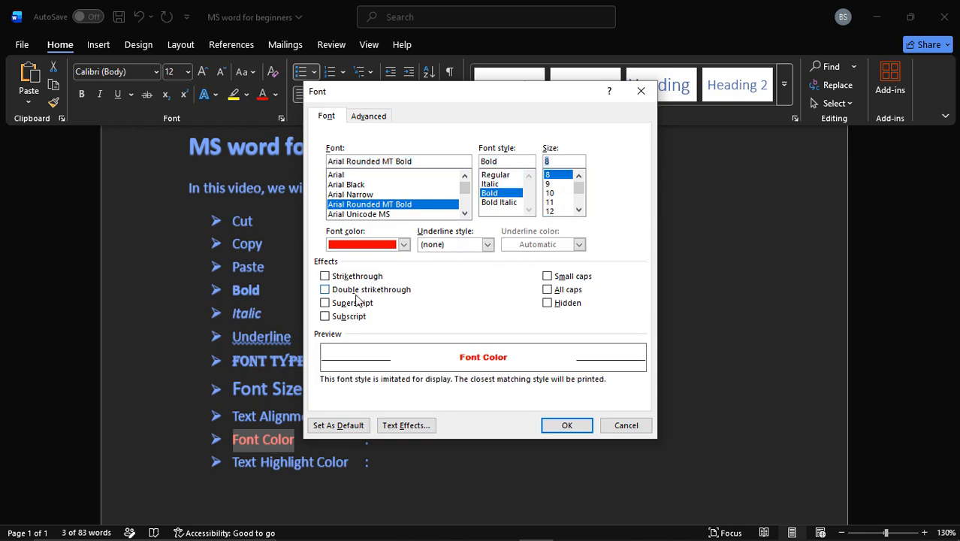
click(549, 289)
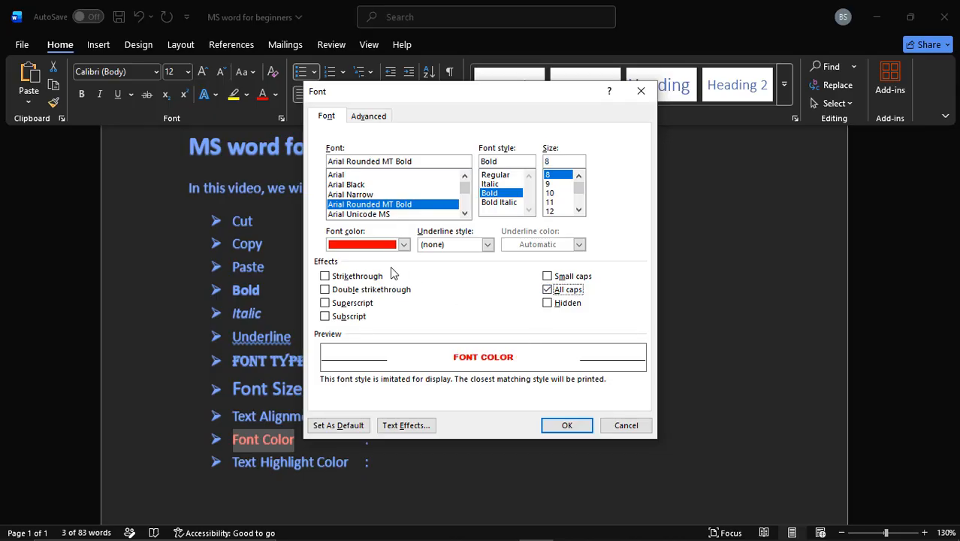
click(331, 276)
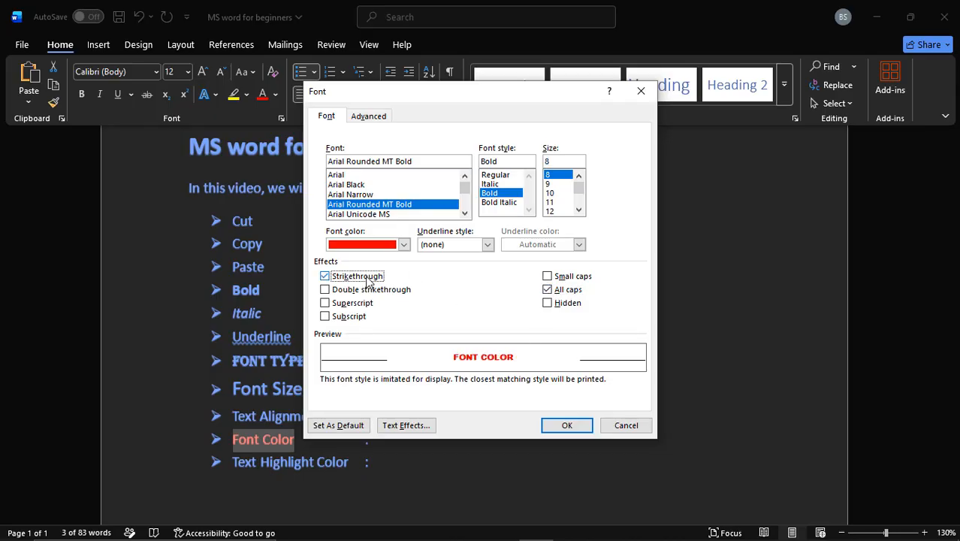
click(565, 426)
Step: Enter "CTRL + D / CTRL + Shift + F (Font Options)" after the colon on the Font Color line
key(Right)
key(Right)
key(Right)
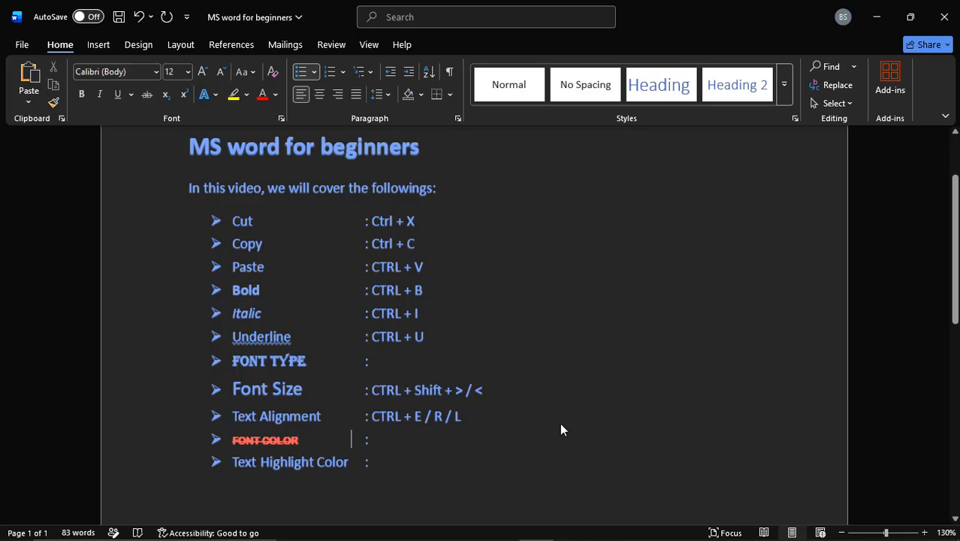
text(CTRL)
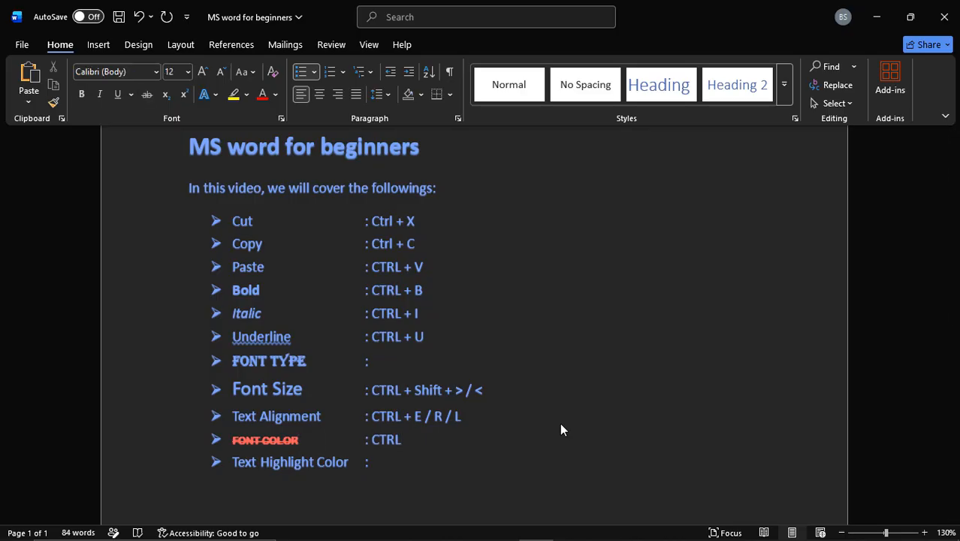
text( + D / CTRL + Shif)
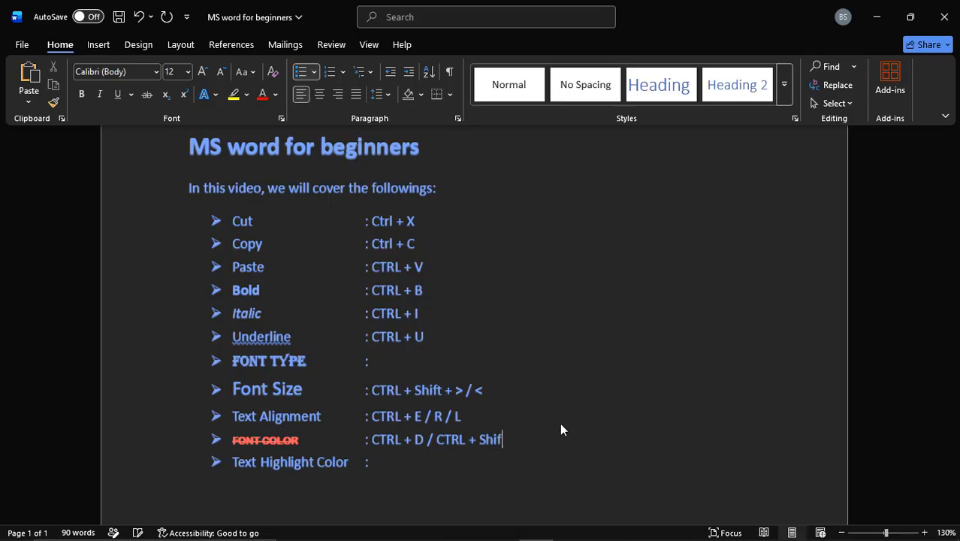
text(t + F (Font Options))
key(Down)
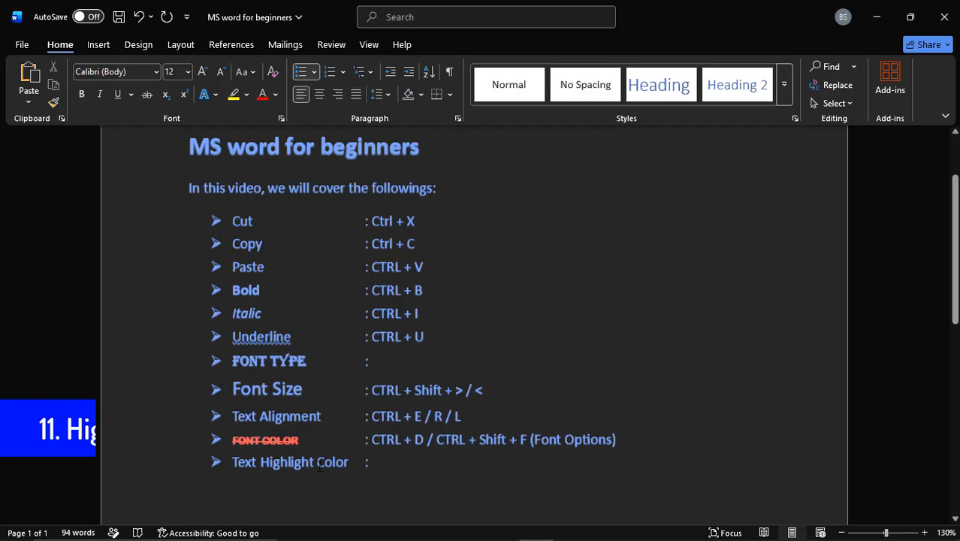
Step: Highlight the words "Text Highlight Color" in the last bullet in yellow
drag(348, 464, 240, 467)
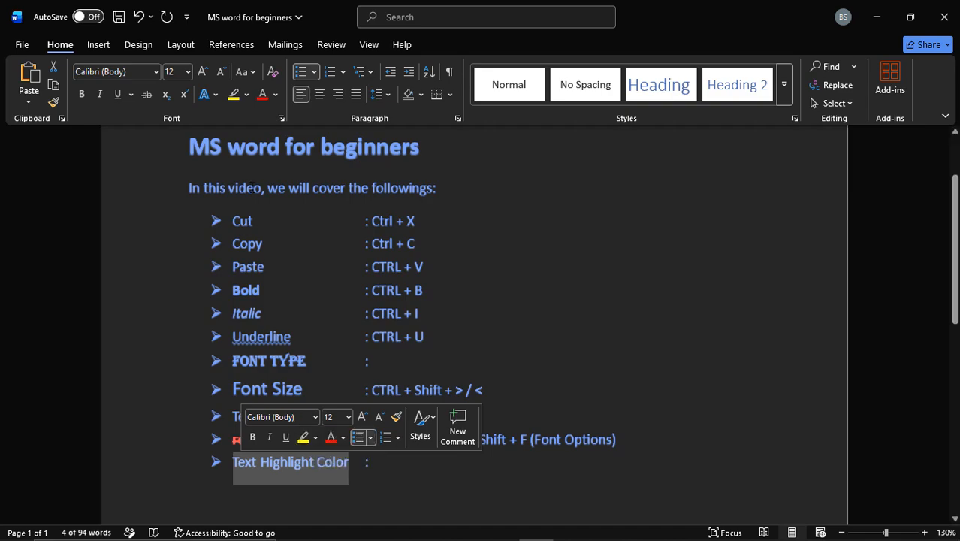
click(246, 97)
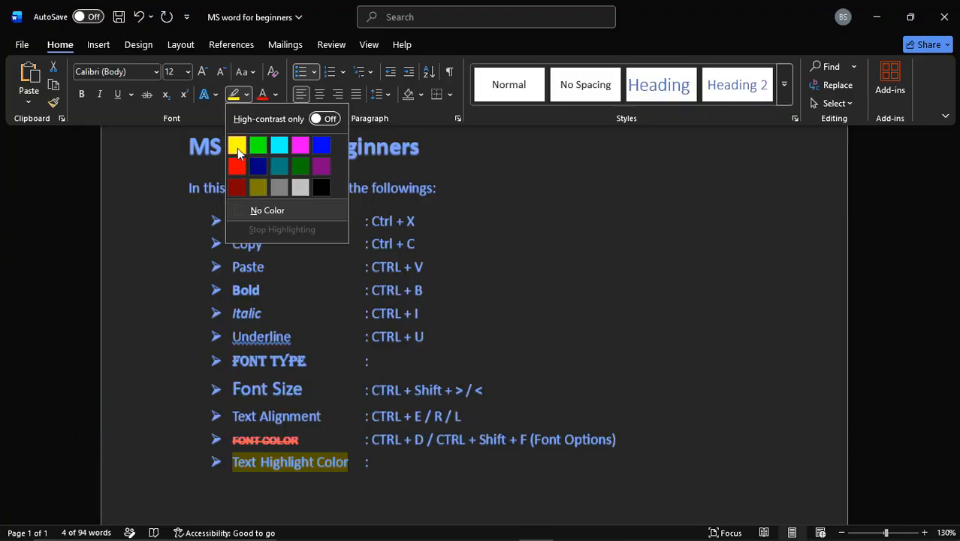
click(238, 148)
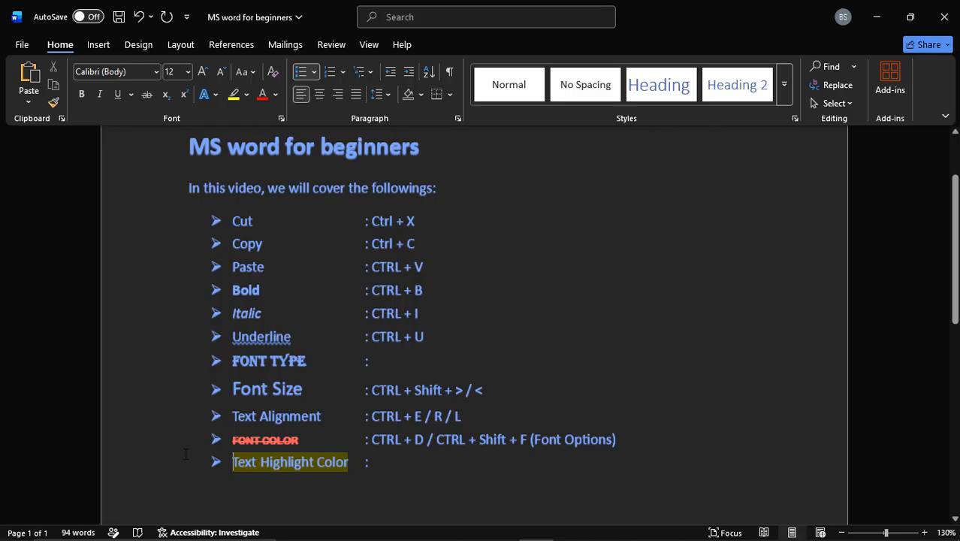
Step: Review the bulleted list line by line, from Cut to Text Highlight Color, with each command's shortcut
click(472, 280)
scroll(471, 280, up, 1)
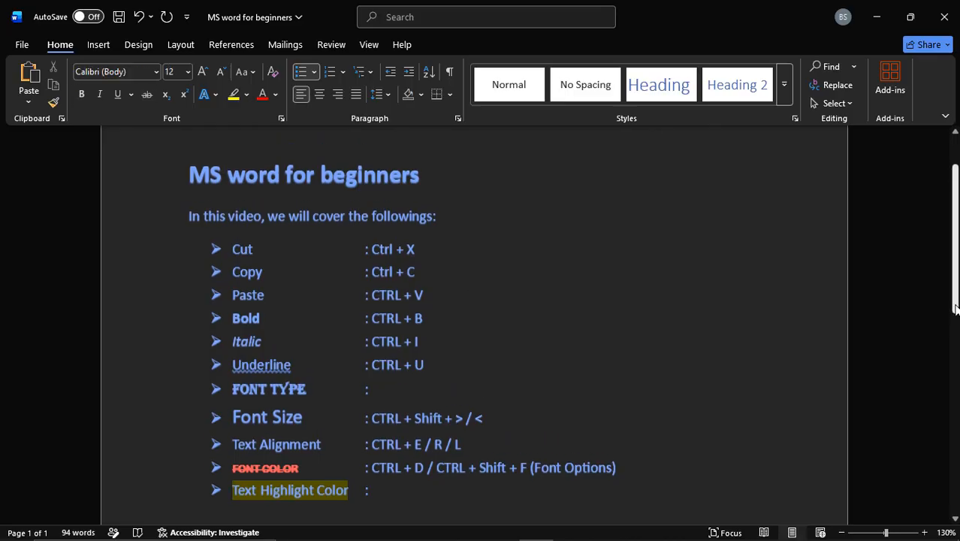
drag(233, 251, 406, 252)
click(398, 271)
click(397, 249)
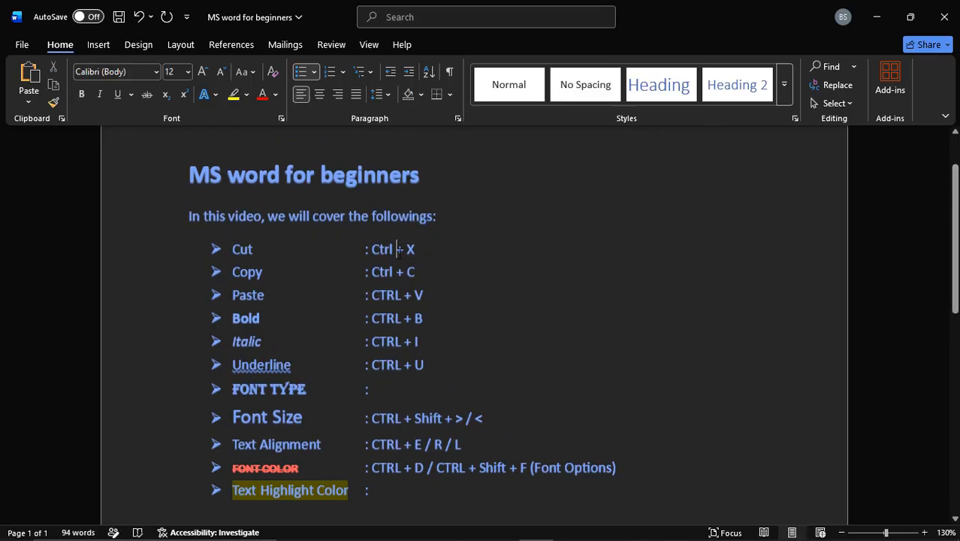
click(216, 272)
click(203, 272)
click(231, 319)
click(203, 295)
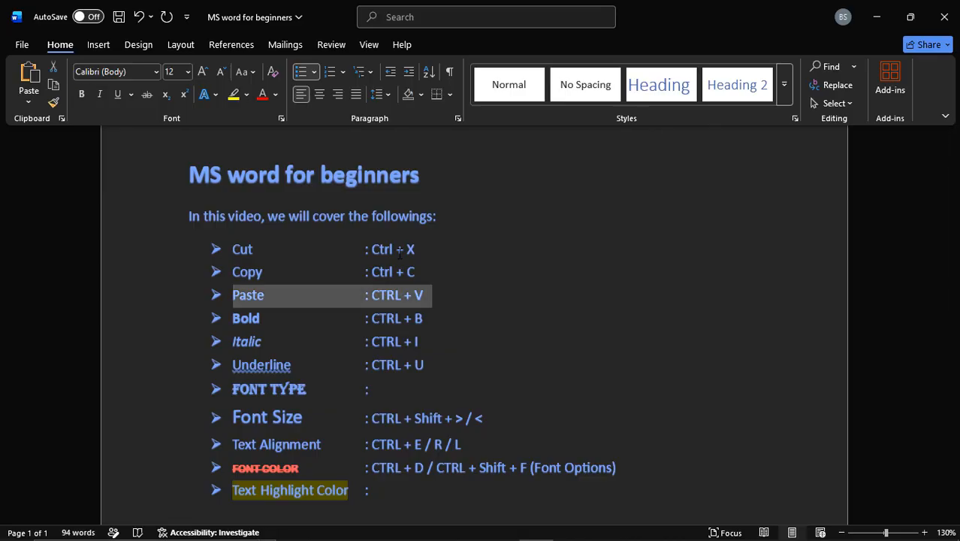
click(232, 318)
key(shift+Down)
key(Down)
key(Up)
key(shift+Down)
key(Down)
key(Up)
key(shift+Down)
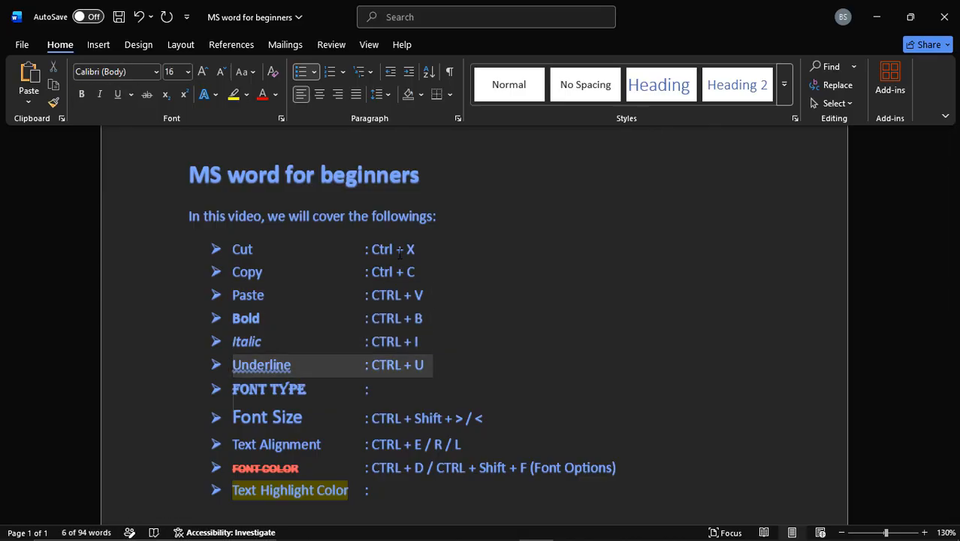
key(Down)
key(Up)
key(shift+Down)
key(Down)
key(Up)
key(shift+Down)
key(Down)
key(Up)
key(shift+Down)
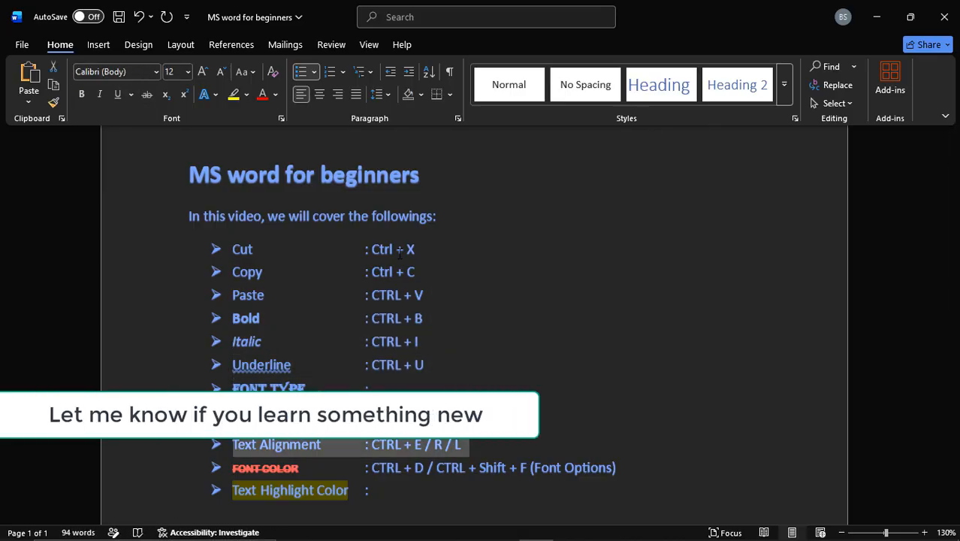
key(Down)
key(Up)
key(shift+Down)
key(Down)
key(Up)
key(shift+Down)
key(Down)
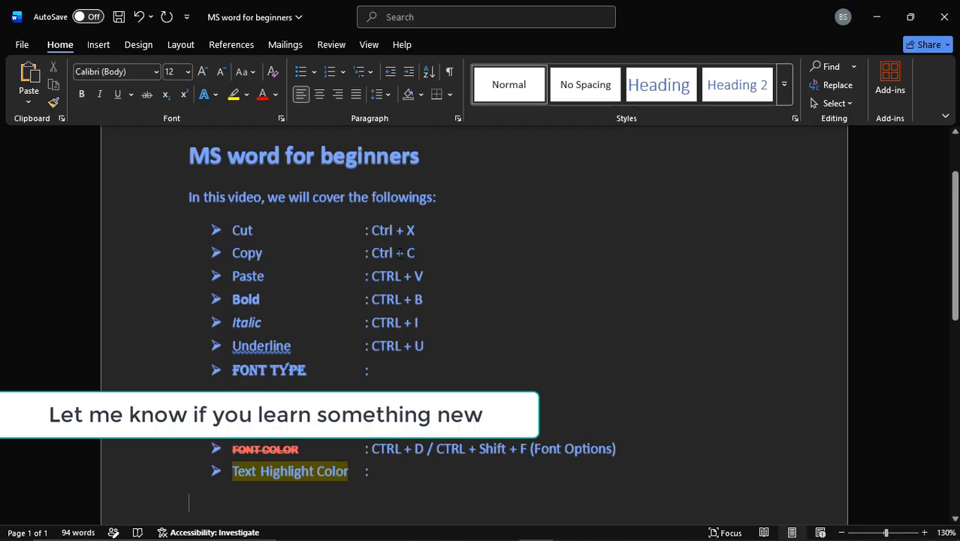
Step: Below the list, add the line "Subscribe my YouTube Channel for more tips and tricks and useful videos to become a computer expert!"
key(Return)
key(Return)
text(Su)
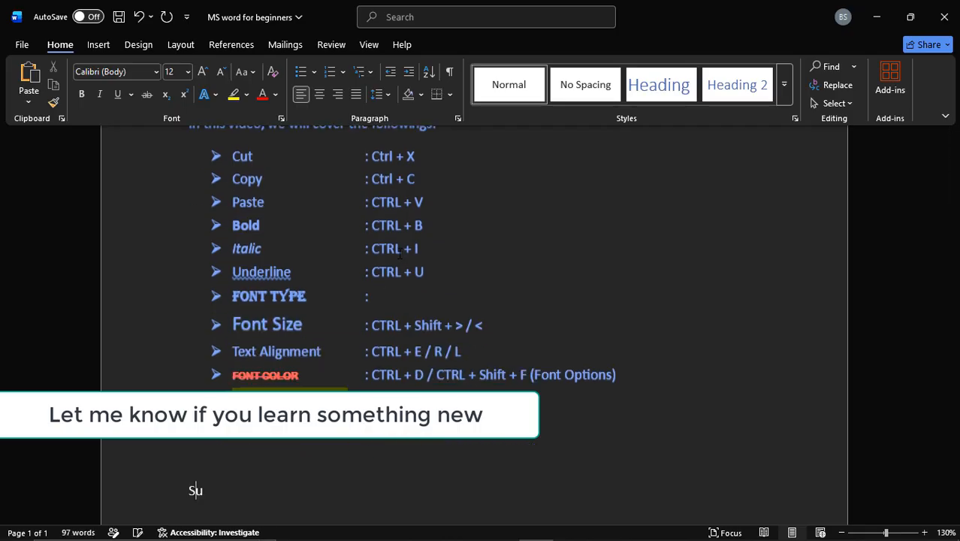
text(bscribe my You)
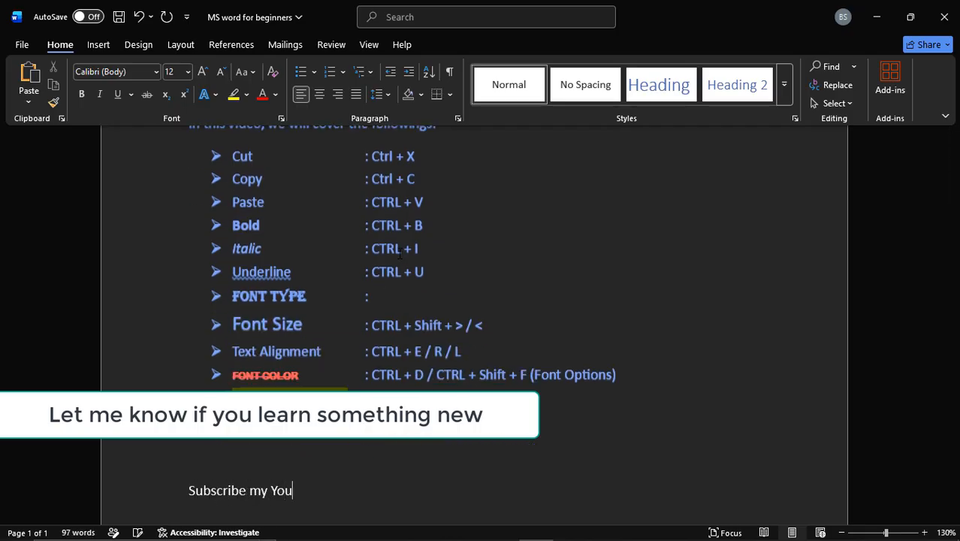
text(Tube Channel for more ti)
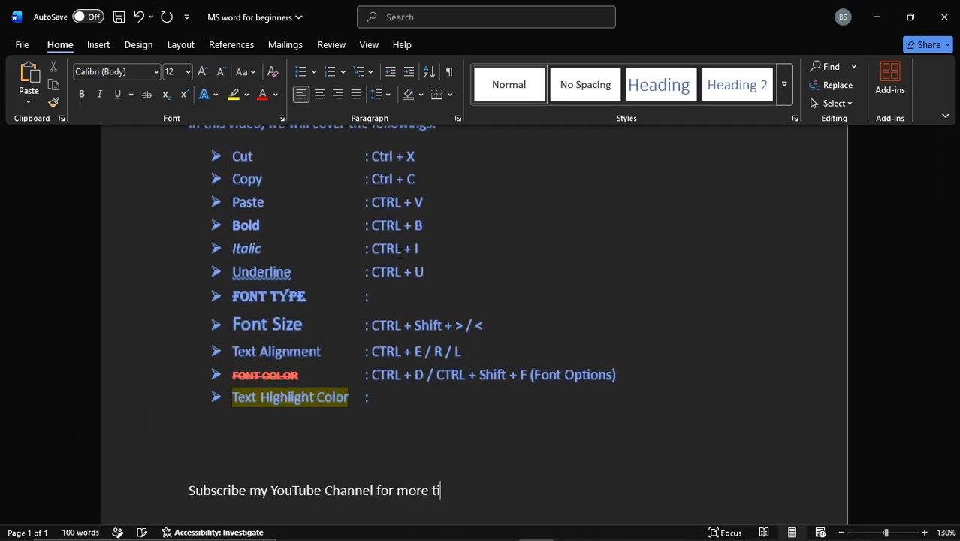
text(ps and tricks and usef)
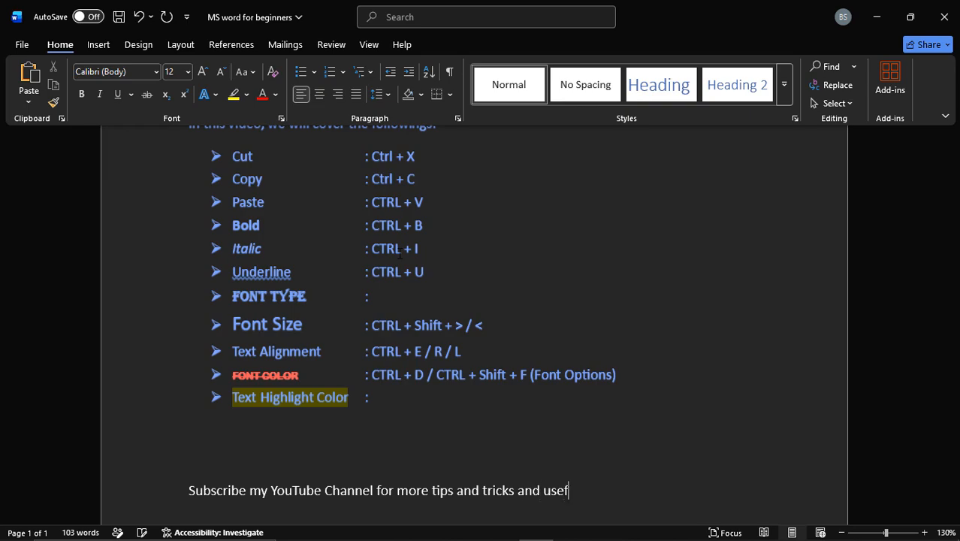
text(ul videos to be)
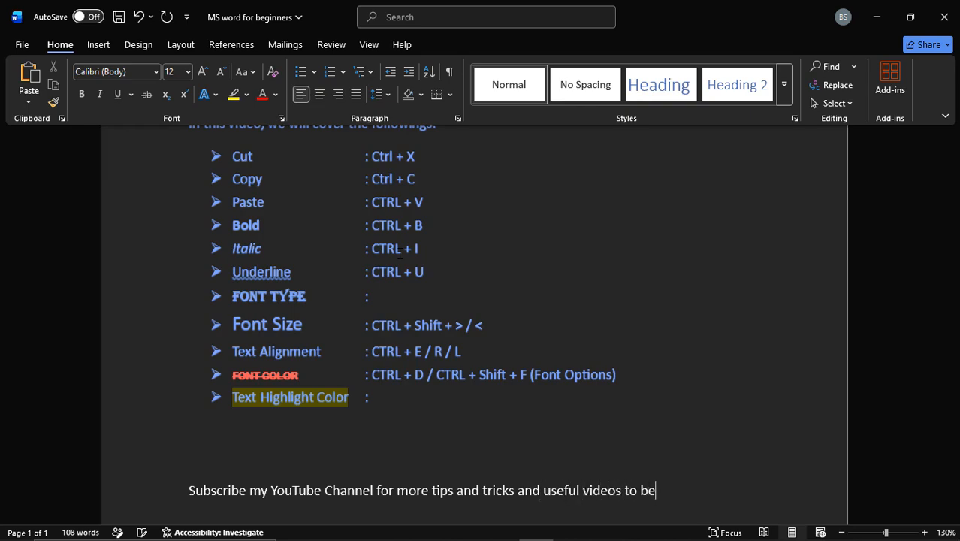
text(come a computer export)
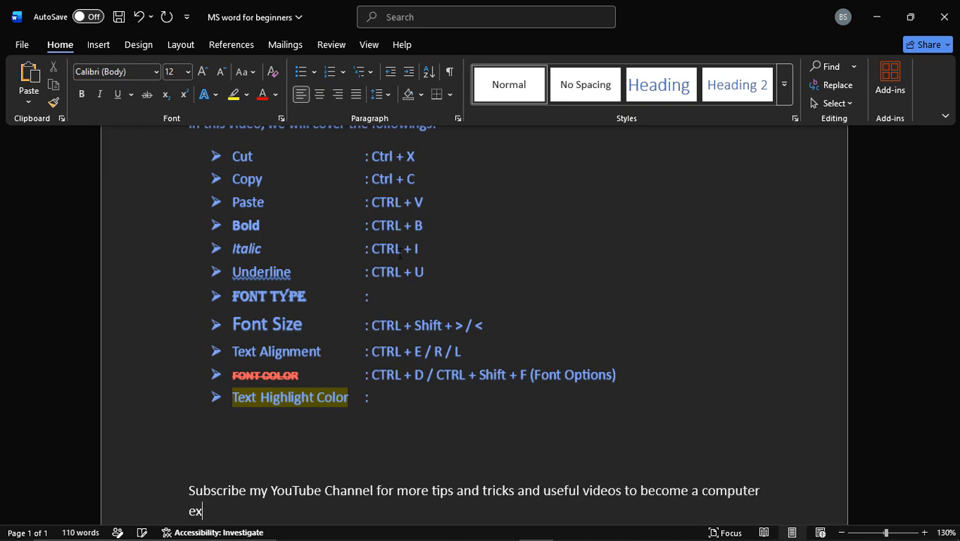
key(BackSpace)
key(BackSpace)
key(BackSpace)
key(BackSpace)
text(pert!)
key(Up)
key(Up)
key(Up)
key(Up)
key(Up)
key(Up)
key(Up)
key(Up)
key(Up)
key(Up)
key(Up)
key(Up)
key(Up)
key(Up)
key(Up)
key(Up)
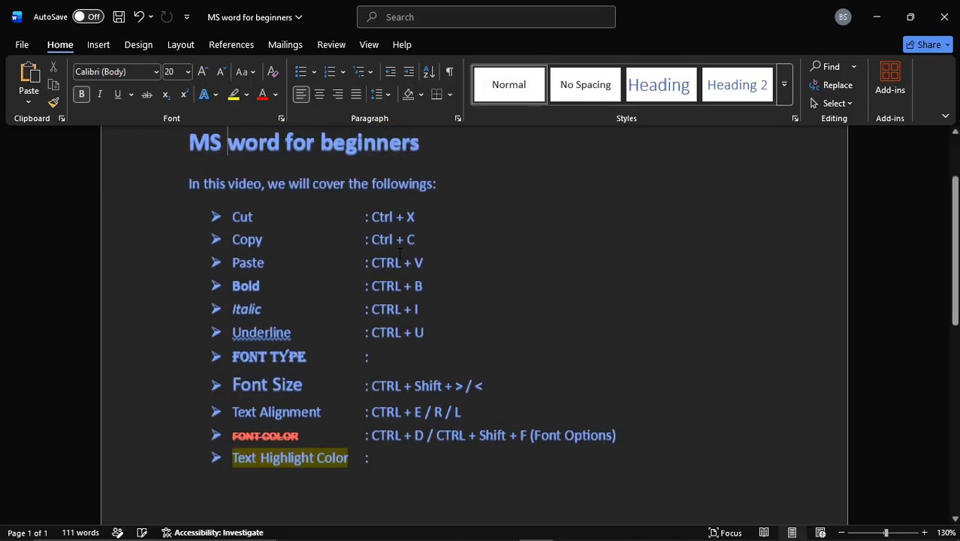